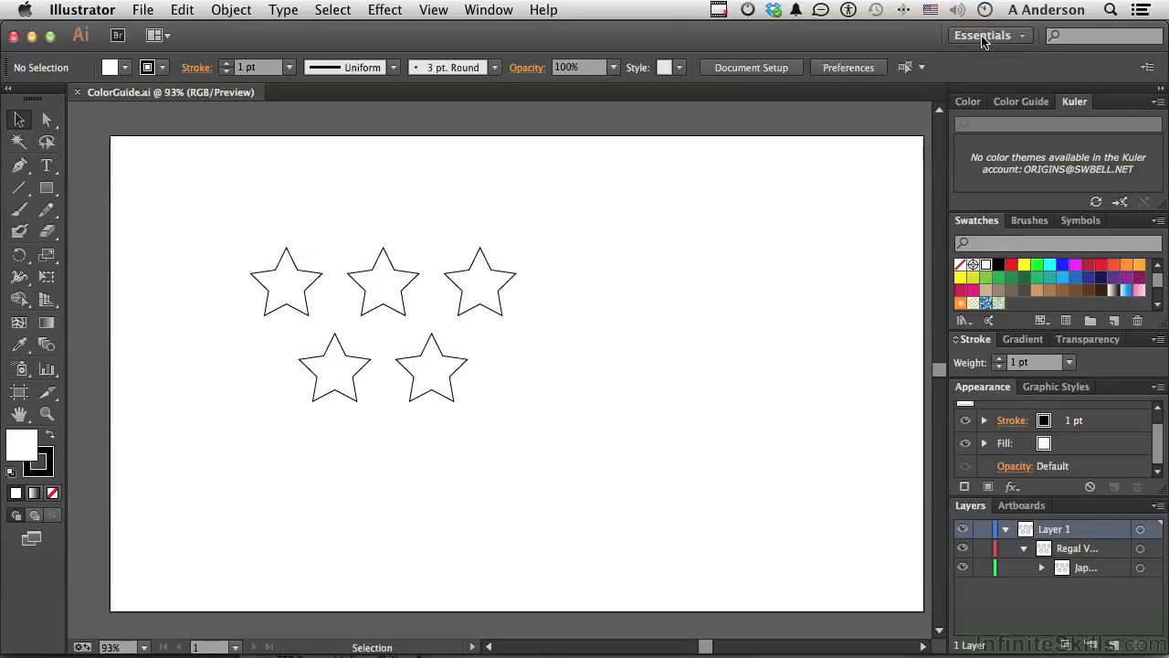
# Float the Color Guide beside the stars and enlarge it until all its color rows fit.
pyautogui.click(1012, 104)
pyautogui.moveTo(1012, 108); pyautogui.dragTo(636, 178)
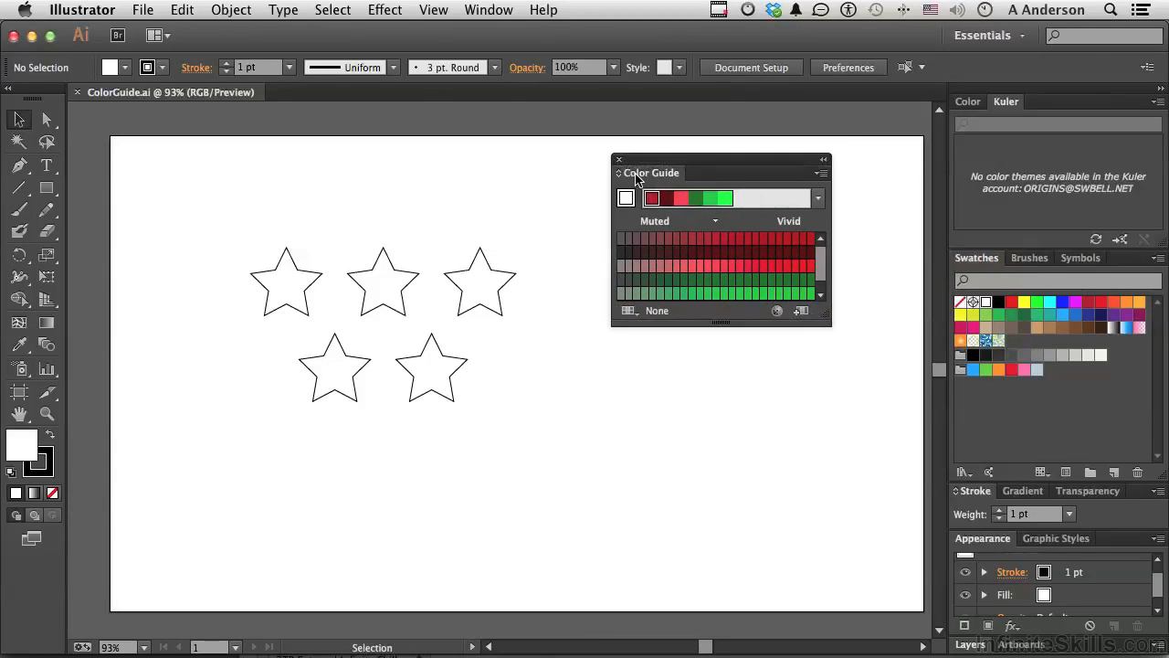
pyautogui.moveTo(728, 323); pyautogui.dragTo(738, 393)
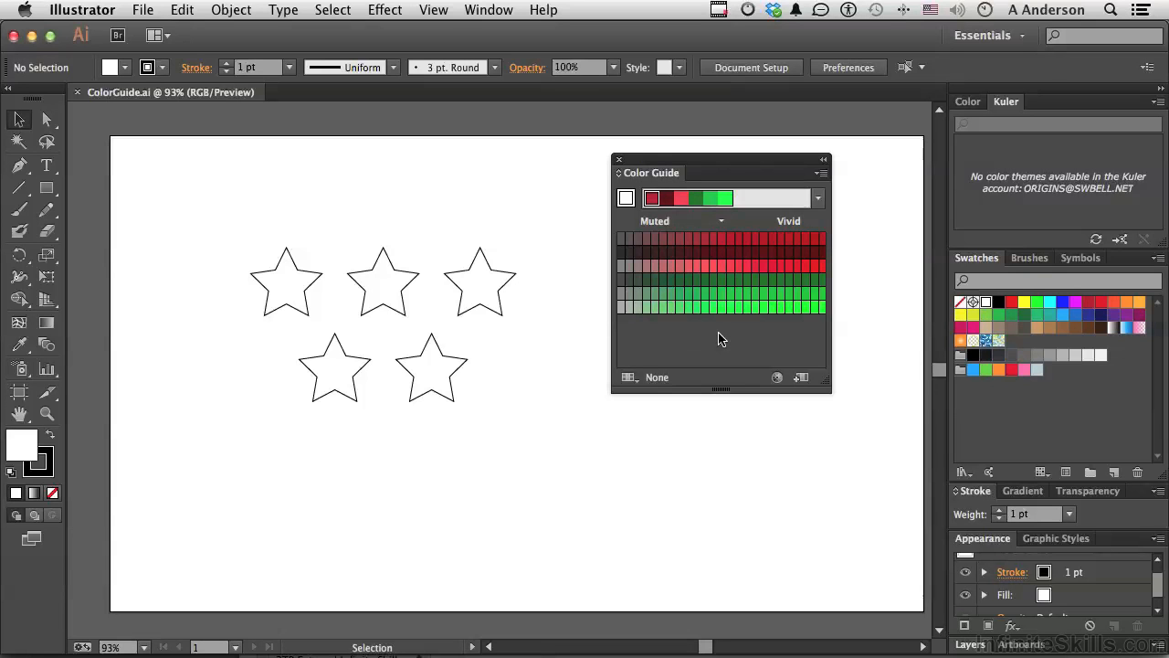
# Base the harmony on the light blue grouped swatch, pick its burnt orange as fill, and apply the Analogous 2 rule.
pyautogui.click(972, 369)
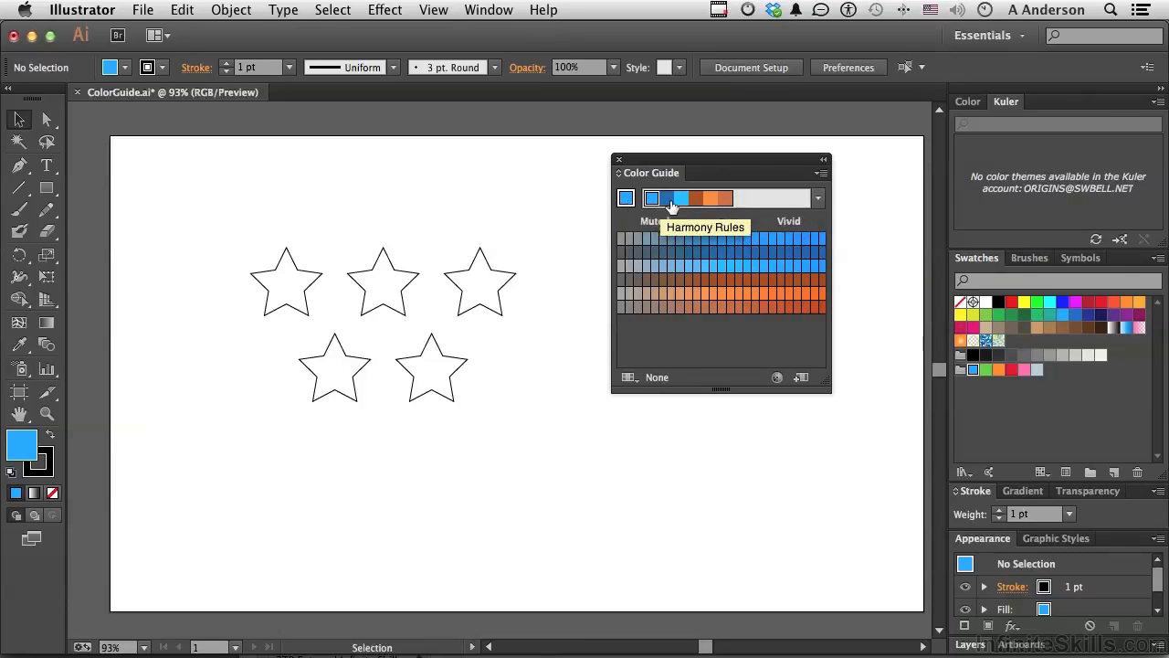
pyautogui.click(700, 199)
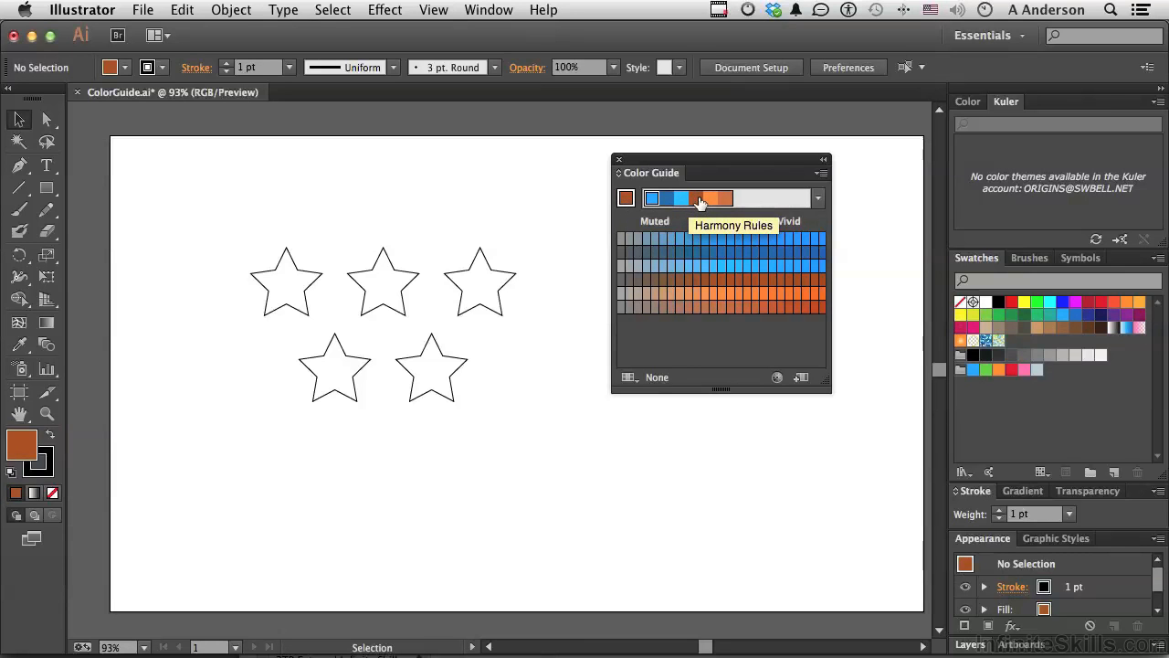
pyautogui.click(818, 199)
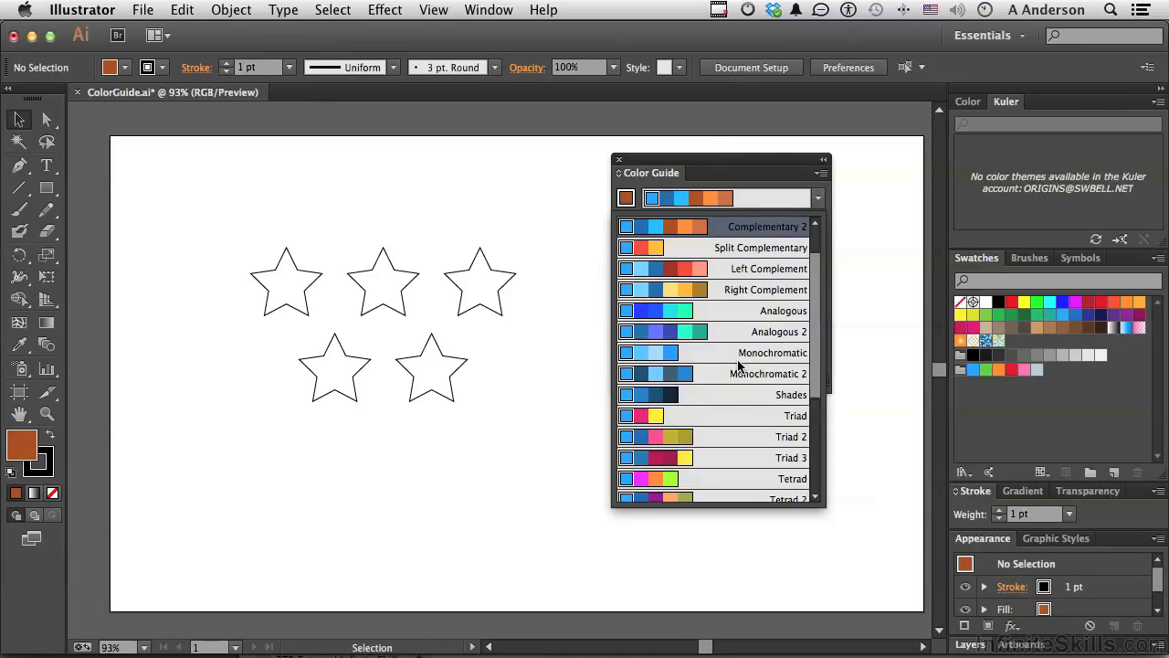
pyautogui.click(681, 333)
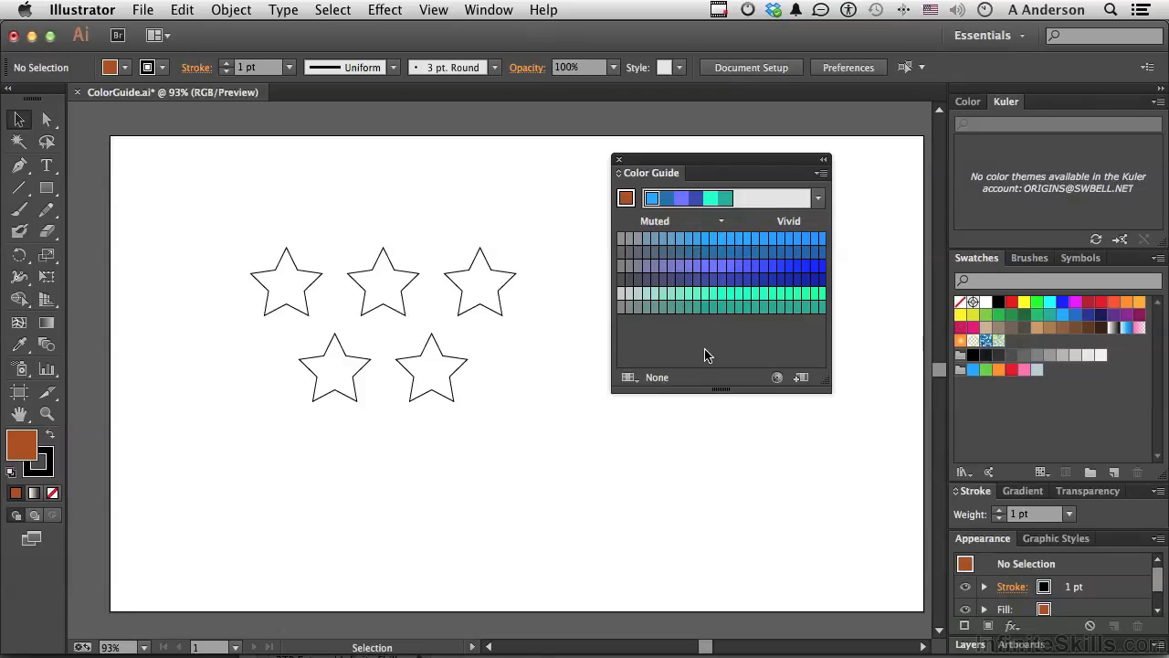
# Configure the Color Guide options to 10 steps and 100% variation.
pyautogui.click(821, 174)
pyautogui.click(849, 239)
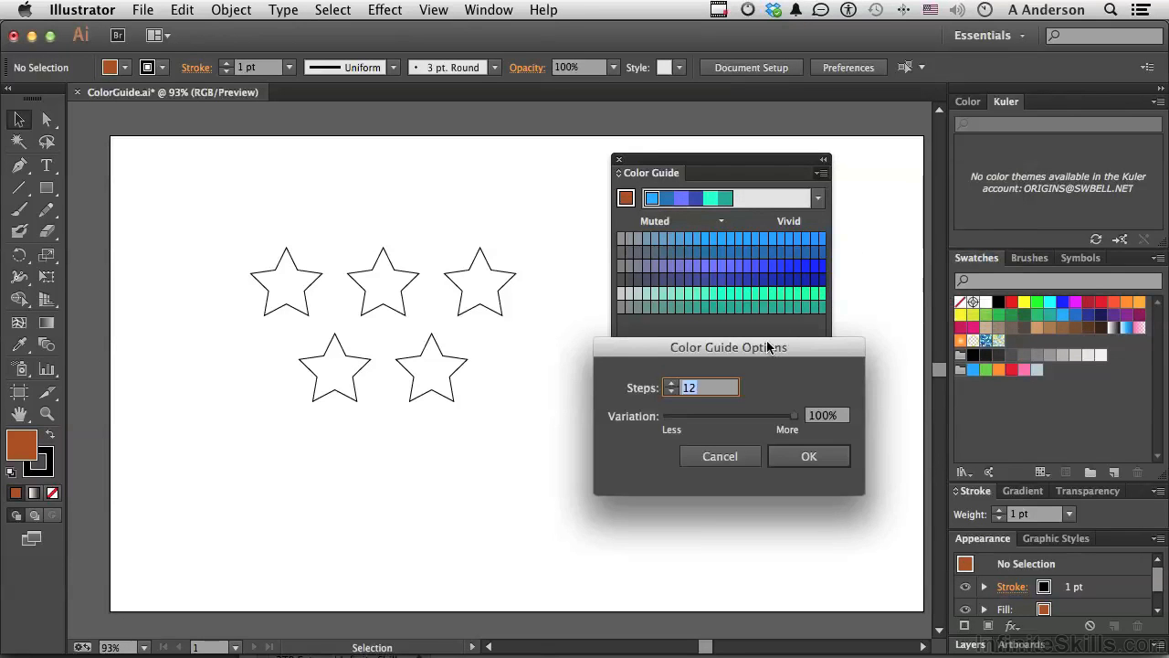
pyautogui.moveTo(767, 355); pyautogui.dragTo(763, 393)
pyautogui.click(666, 429)
pyautogui.click(666, 429)
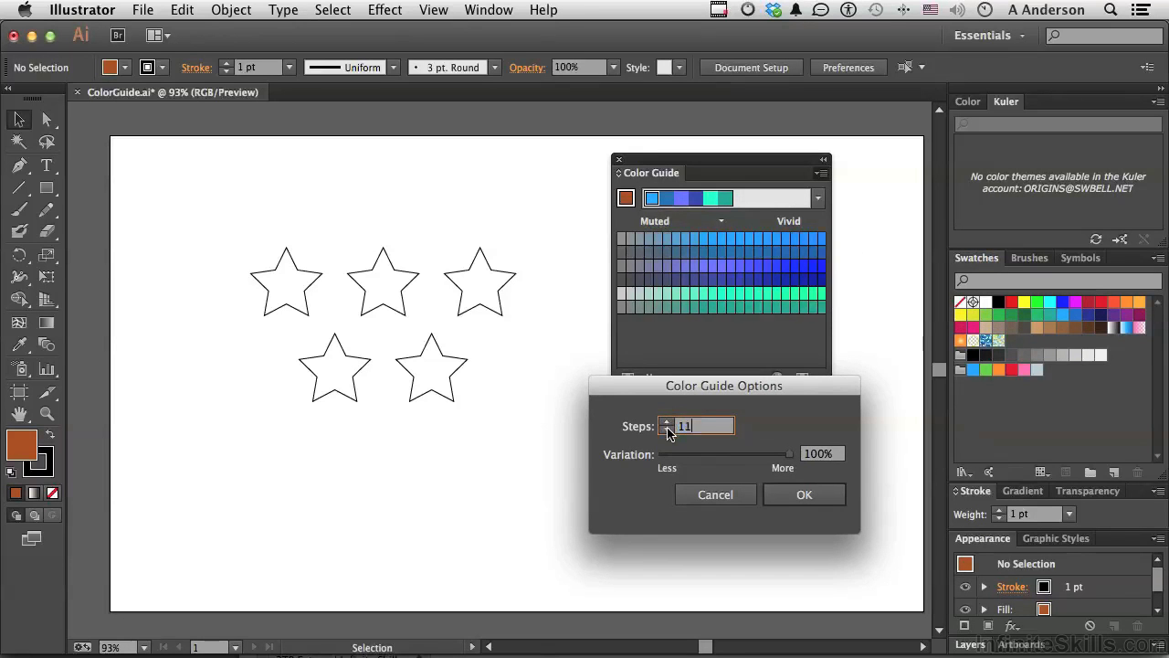
pyautogui.click(666, 429)
pyautogui.click(666, 430)
pyautogui.click(667, 427)
pyautogui.click(667, 427)
pyautogui.click(667, 426)
pyautogui.click(667, 431)
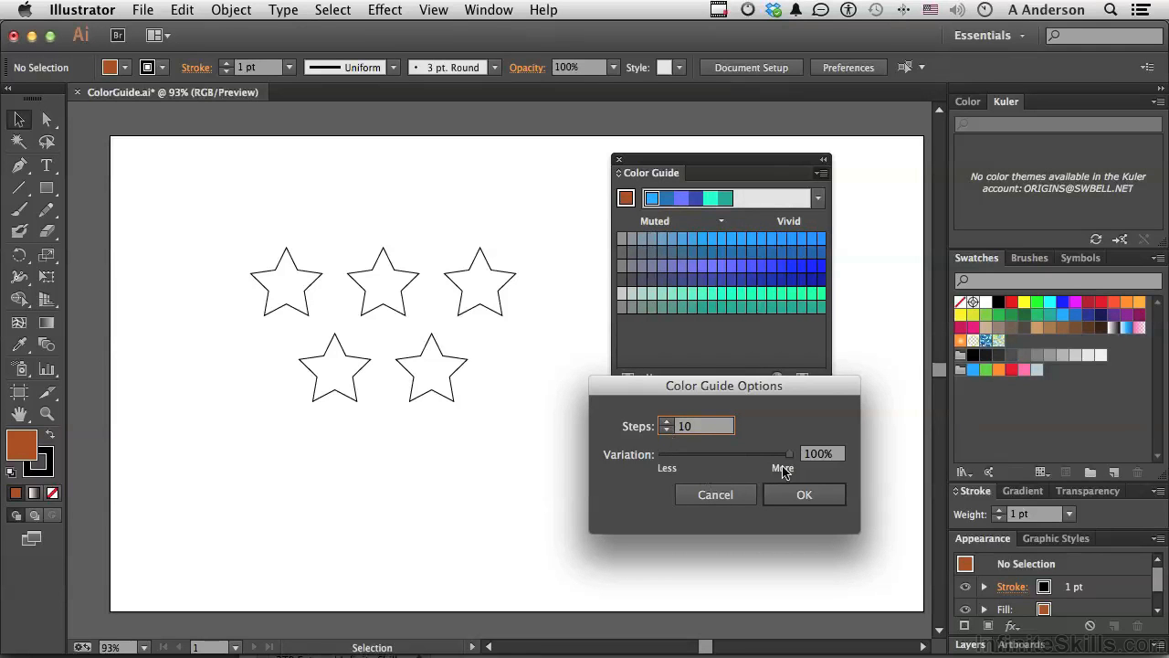
pyautogui.moveTo(788, 456); pyautogui.dragTo(837, 468)
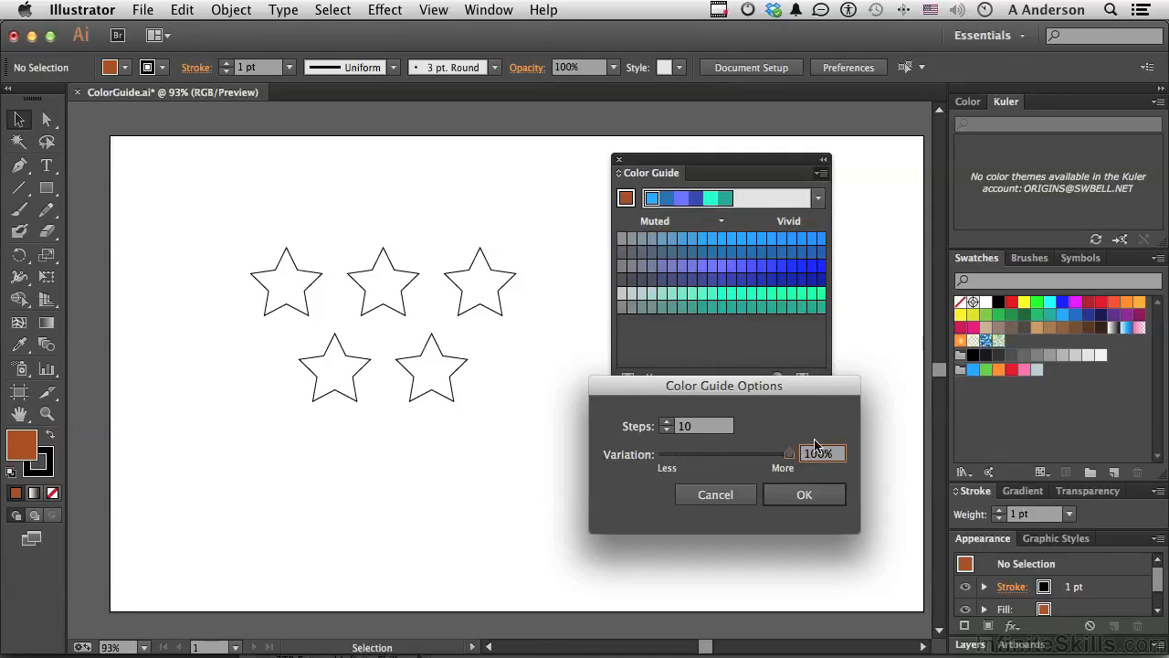
pyautogui.click(791, 494)
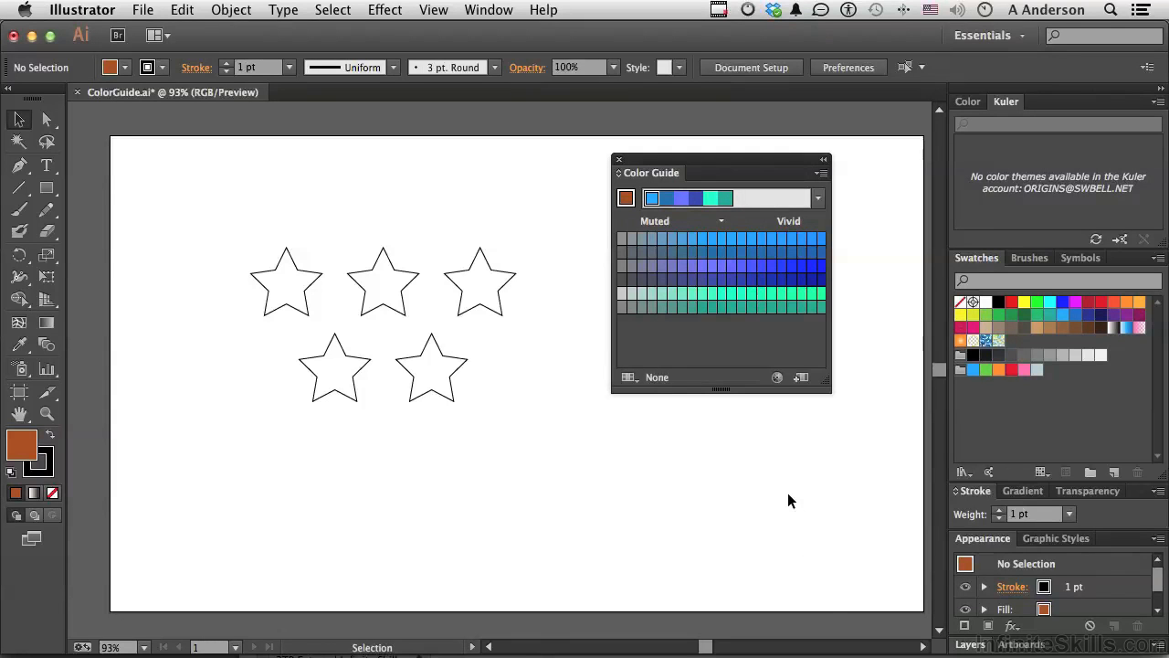
# Fill the two outer upper stars with a muted indigo and the middle one with a muted gray-blue from the Color Guide.
pyautogui.click(487, 297)
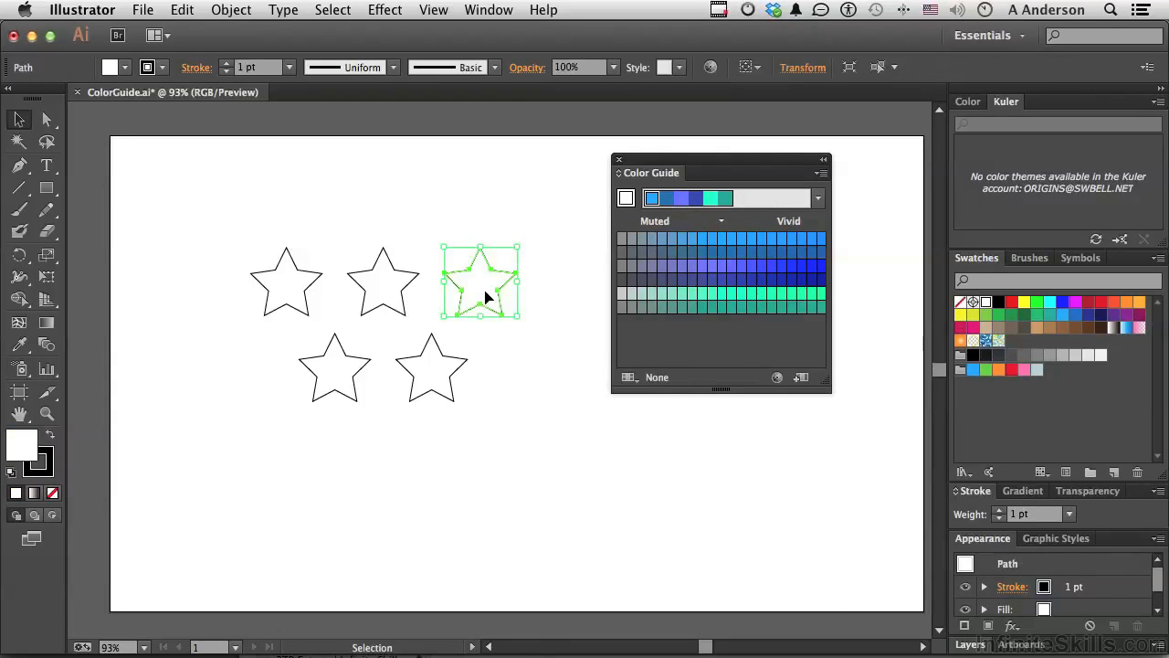
pyautogui.keyDown('shift'); pyautogui.click(277, 297); pyautogui.keyUp('shift')
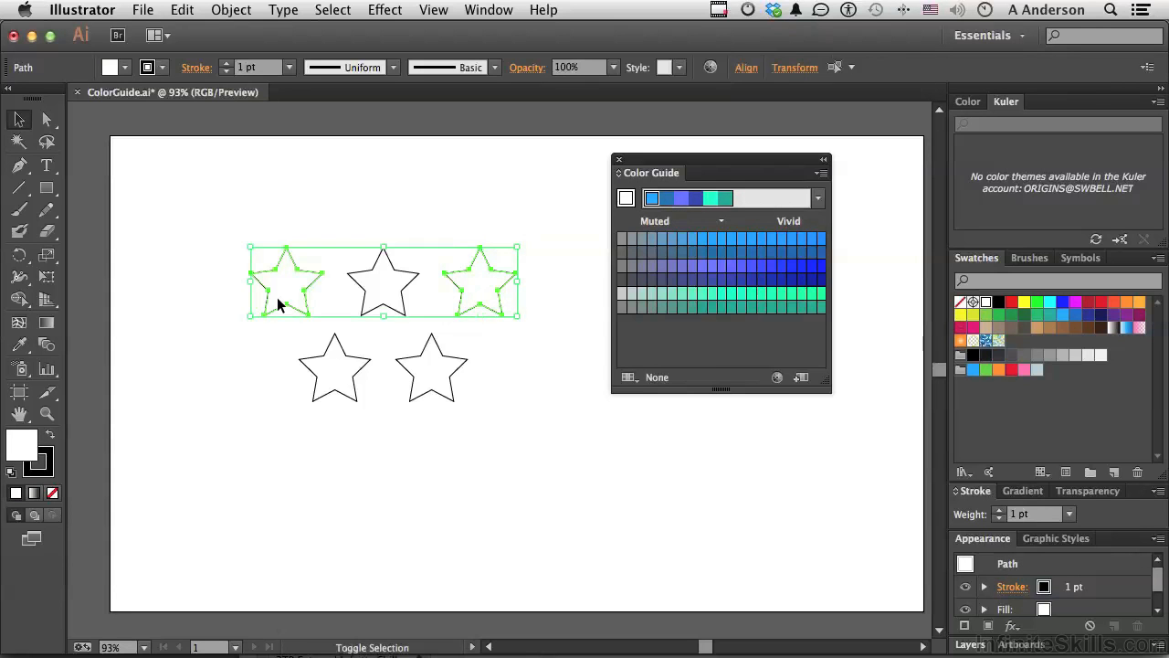
pyautogui.click(681, 279)
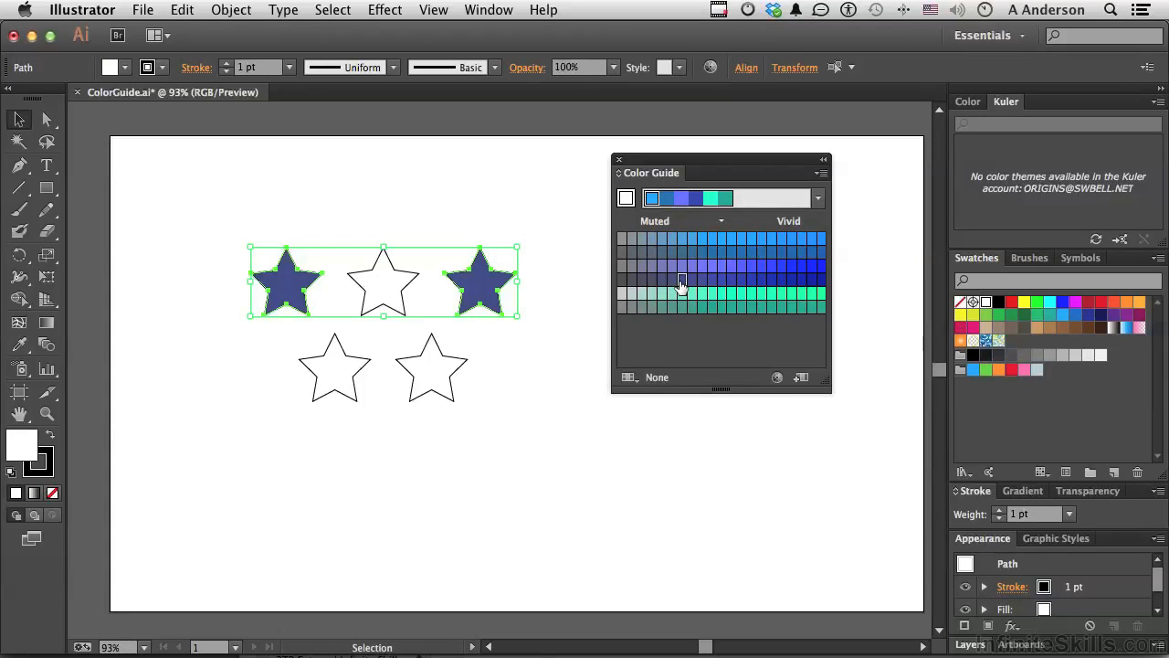
pyautogui.click(388, 301)
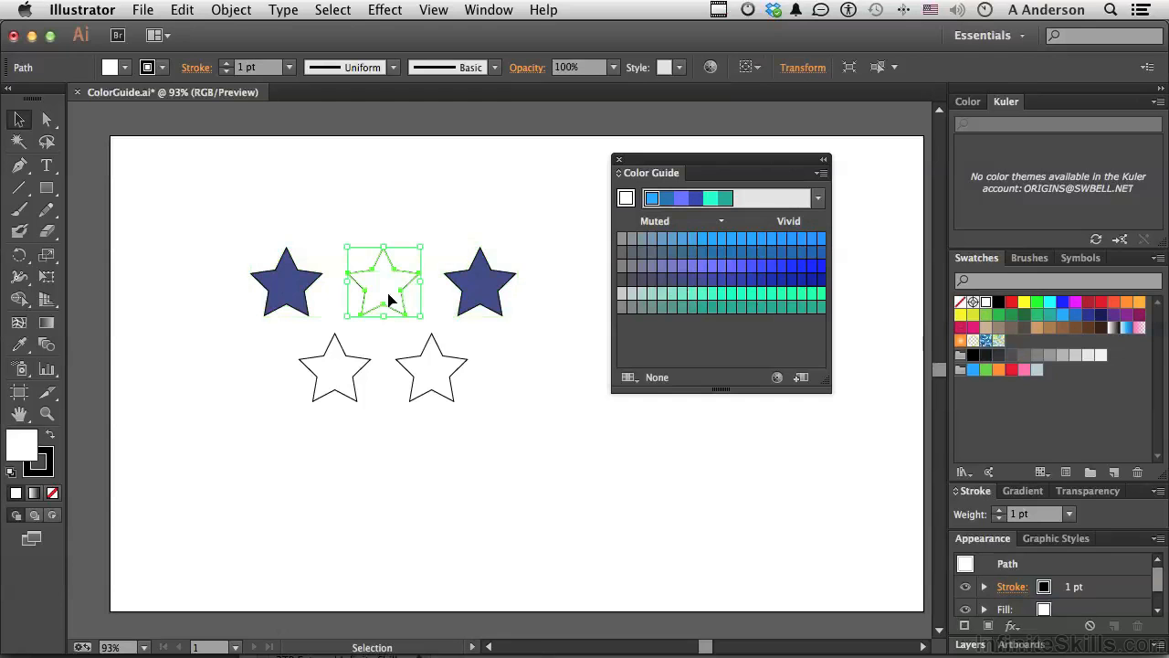
pyautogui.click(654, 245)
# Fill the lower-row stars from the Color Guide, teal for the left one and vivid blue for the right one.
pyautogui.click(345, 393)
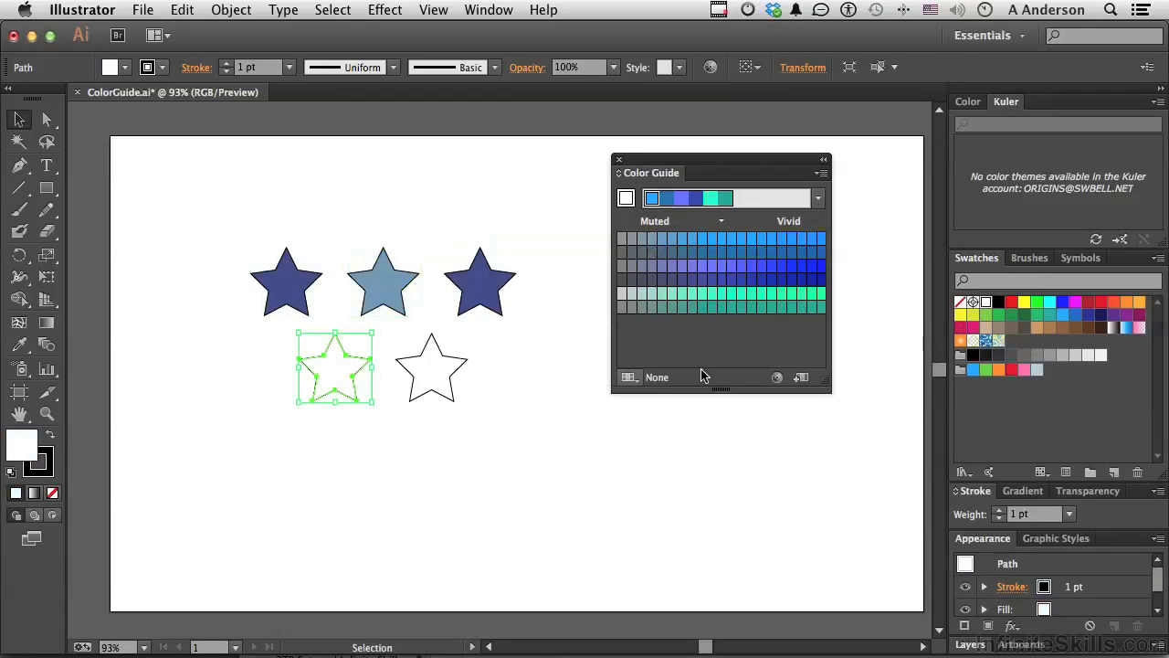
pyautogui.click(781, 308)
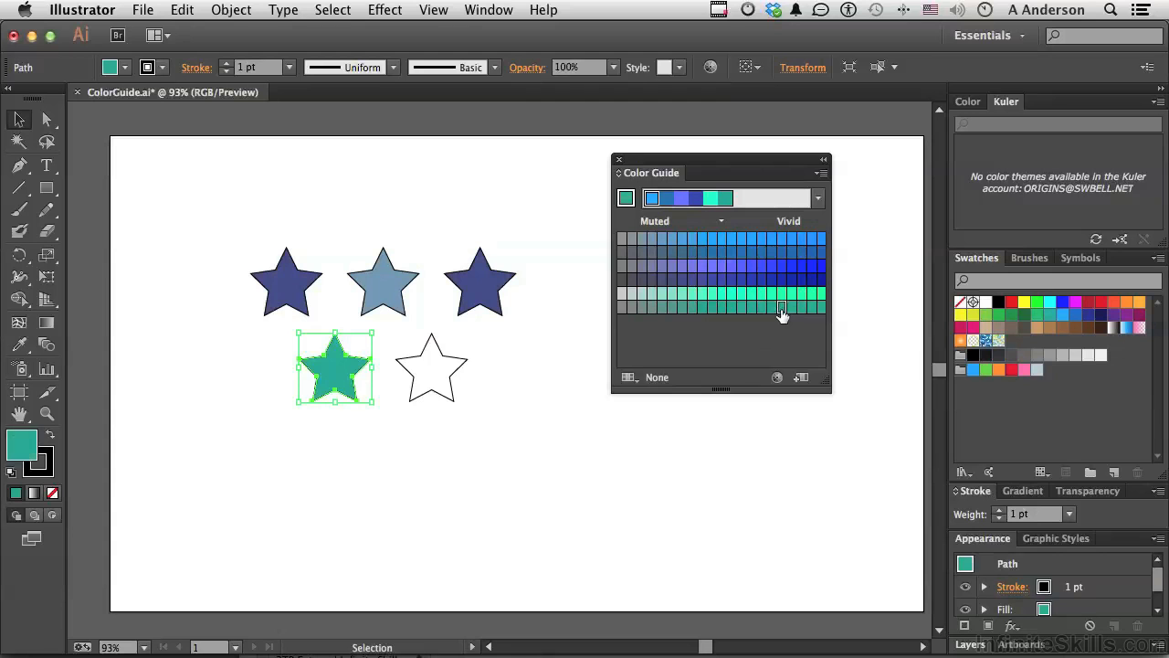
pyautogui.click(444, 388)
pyautogui.click(801, 239)
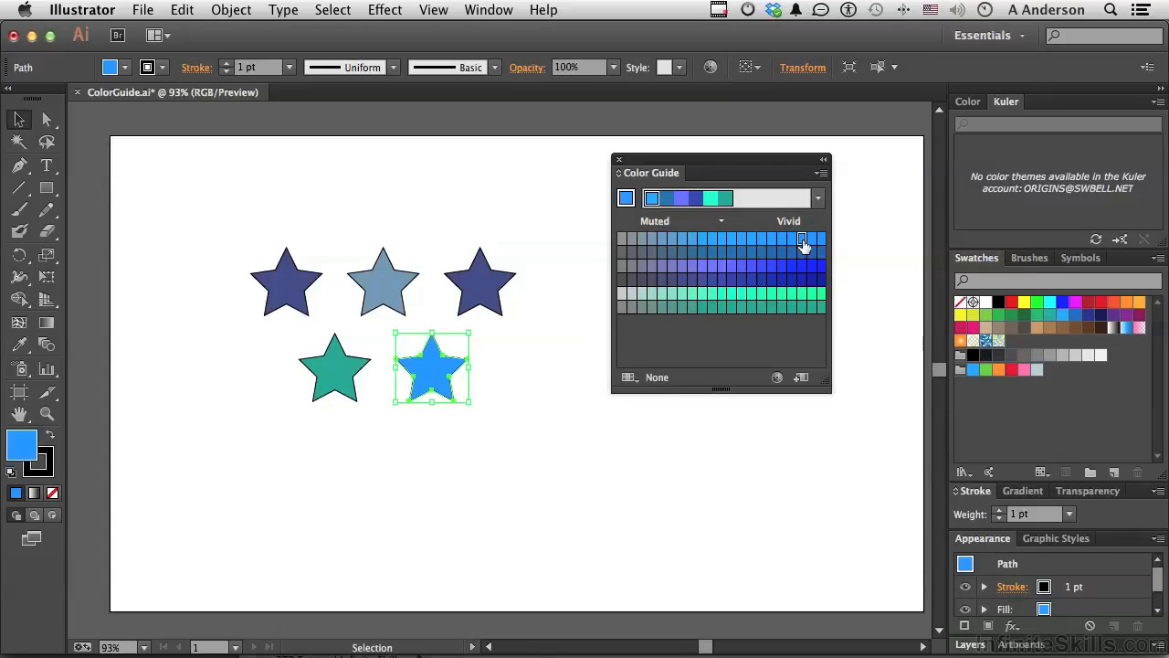
pyautogui.click(818, 200)
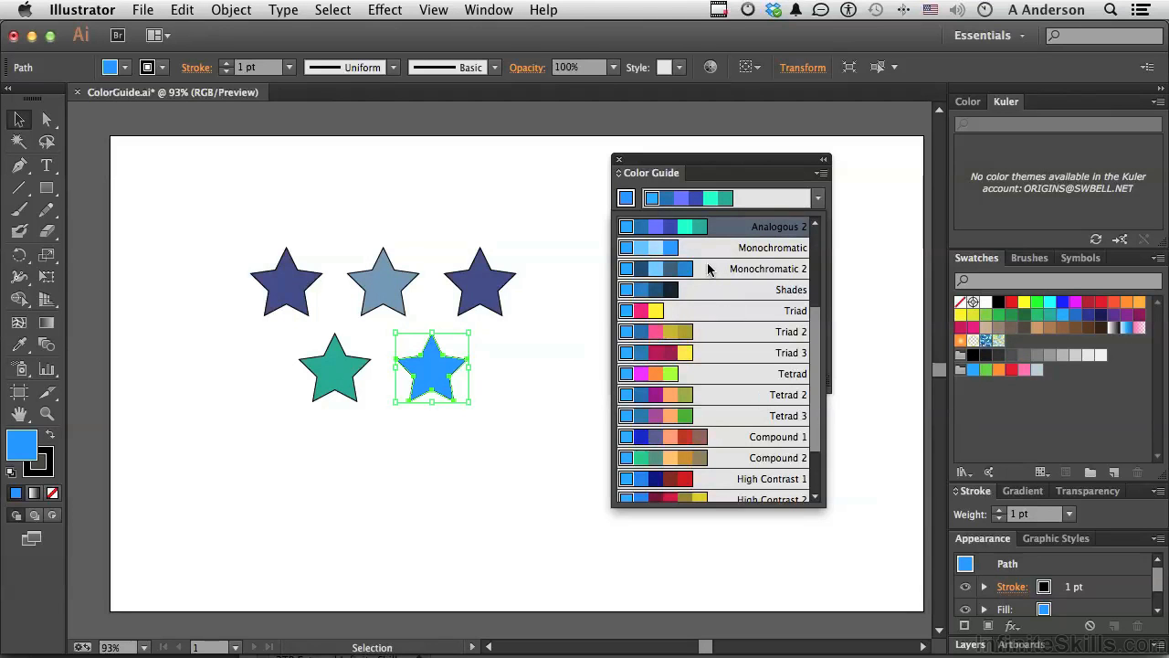
pyautogui.scroll(-3, 708, 268)
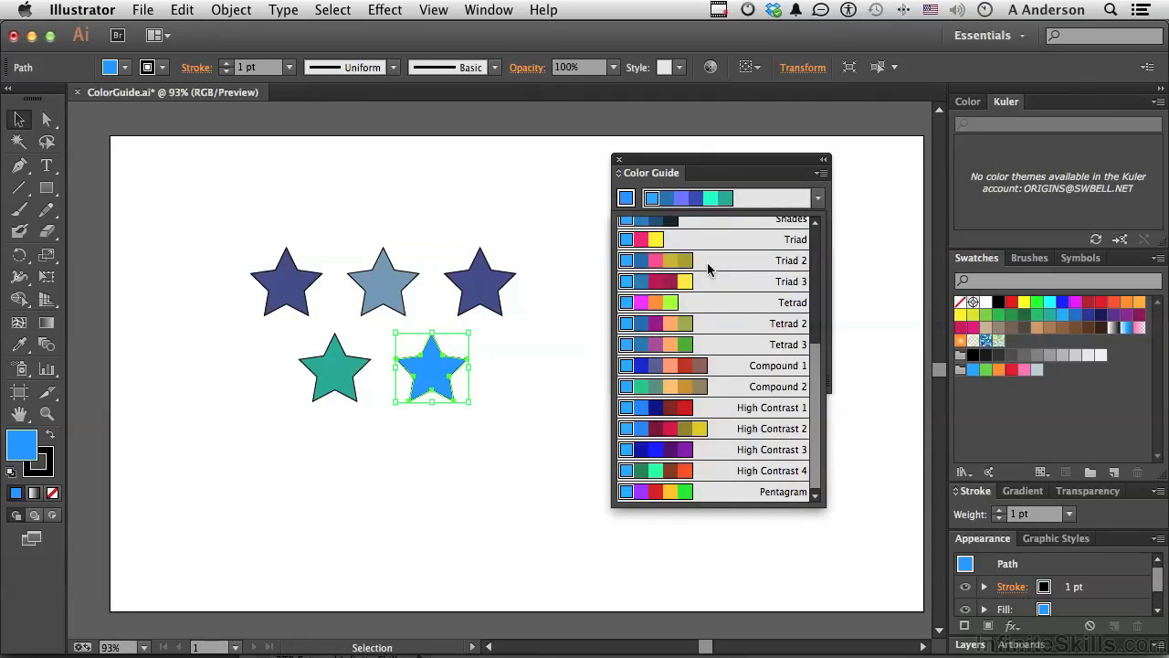
pyautogui.scroll(5, 708, 267)
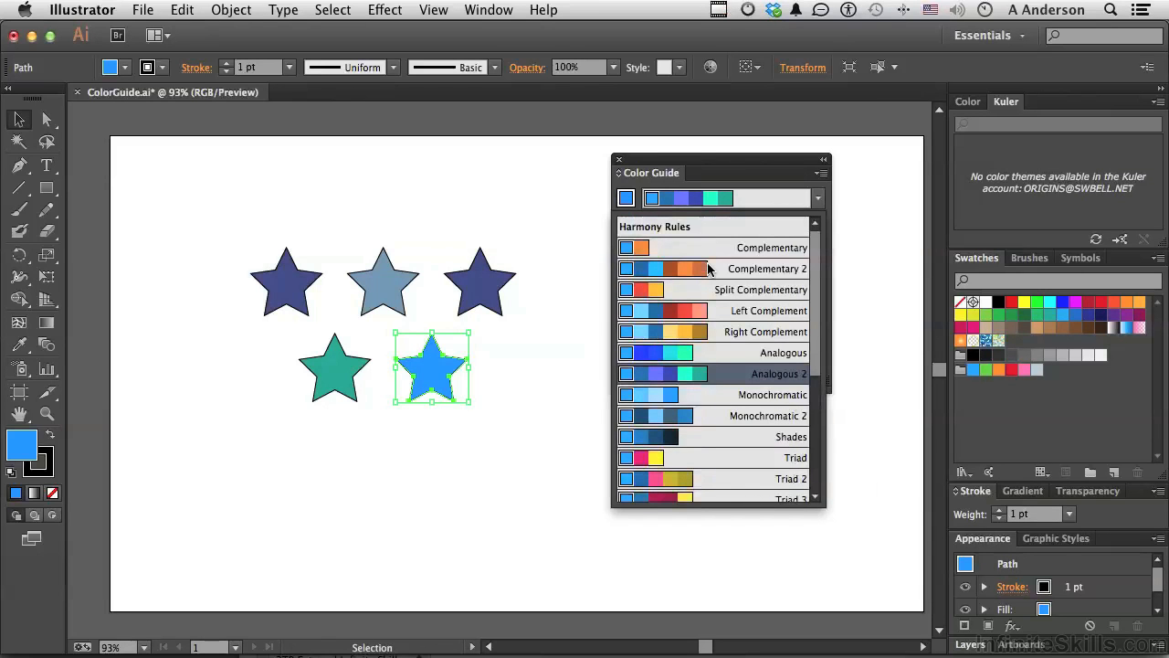
pyautogui.click(754, 179)
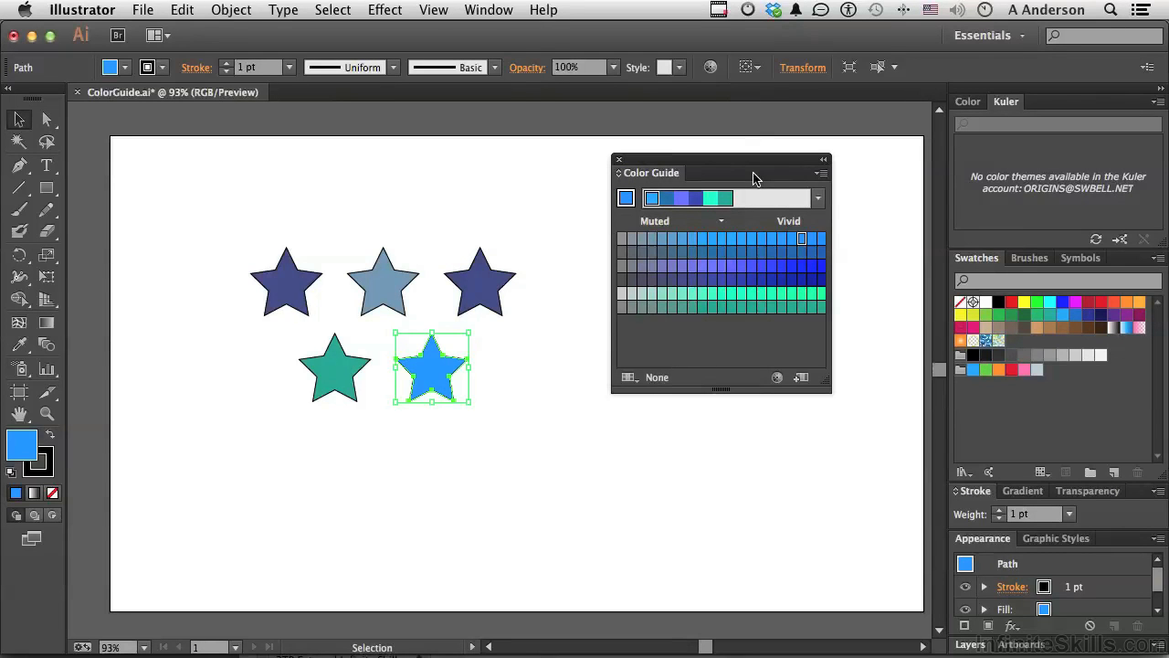
# Switch the Color Guide variations to Tints/Shades and finally to Warm/Cool.
pyautogui.click(821, 174)
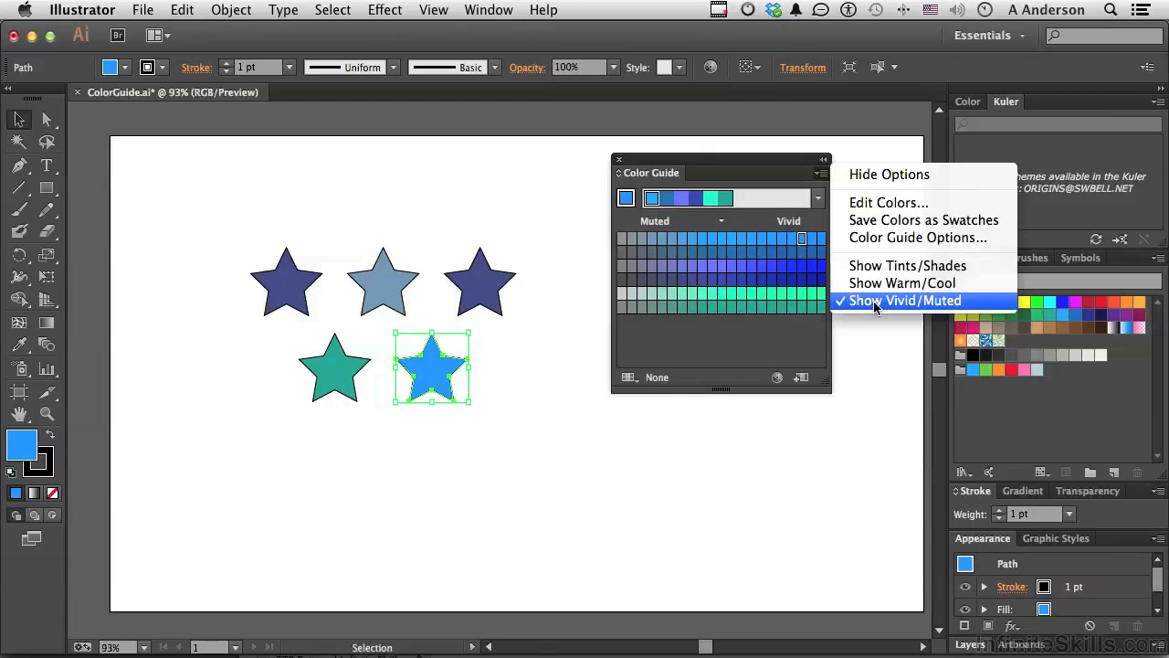
pyautogui.click(877, 269)
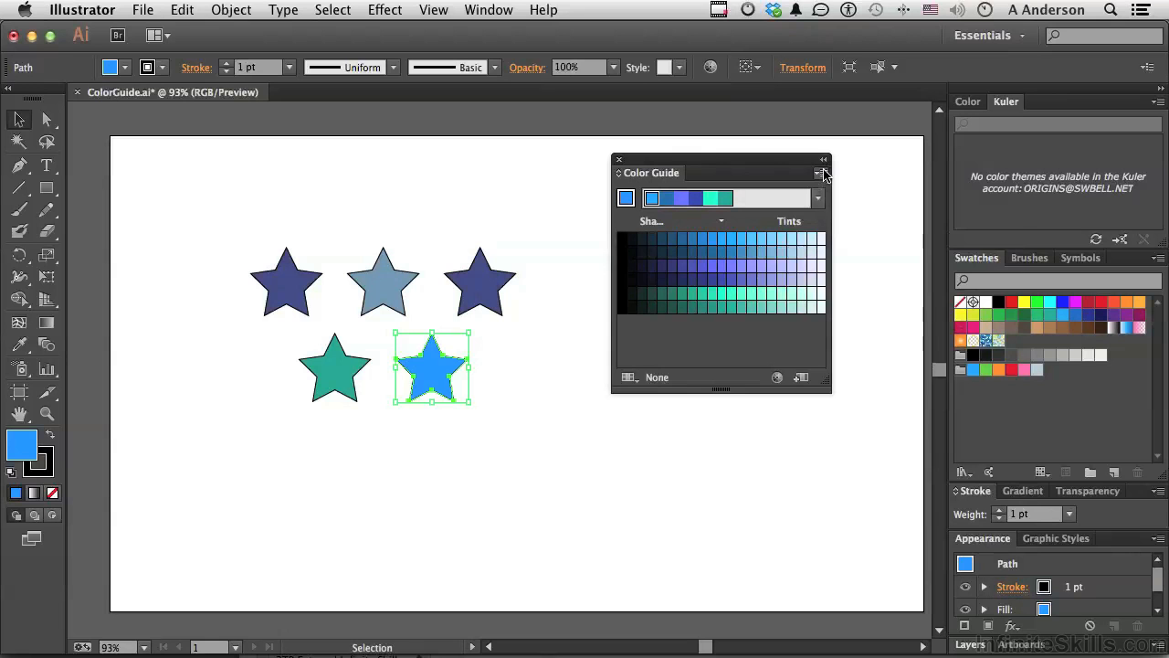
pyautogui.click(821, 173)
pyautogui.click(870, 284)
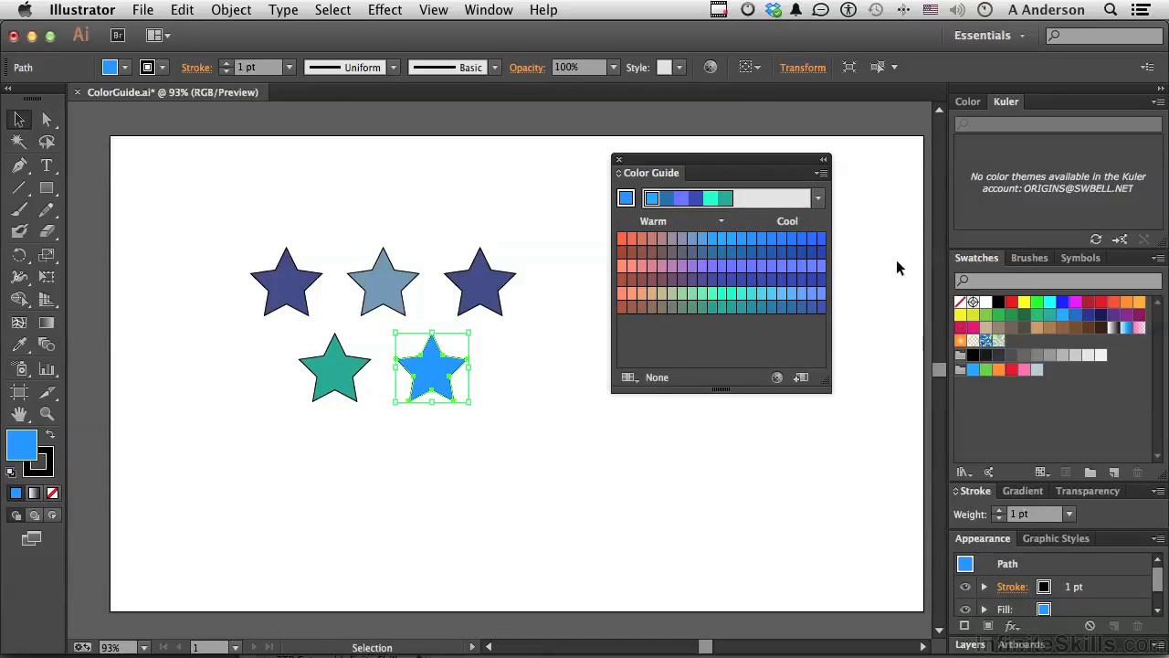
# Float Kuler below the Color Guide and launch the Kuler website in Safari.
pyautogui.moveTo(1006, 102); pyautogui.dragTo(634, 421)
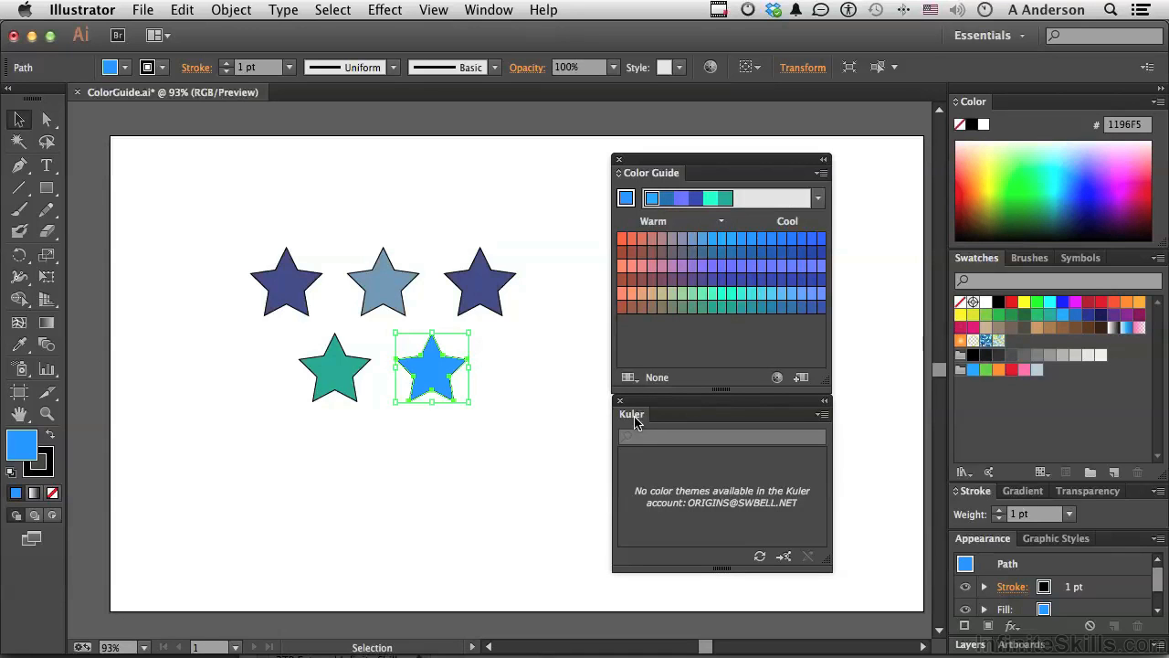
pyautogui.click(784, 557)
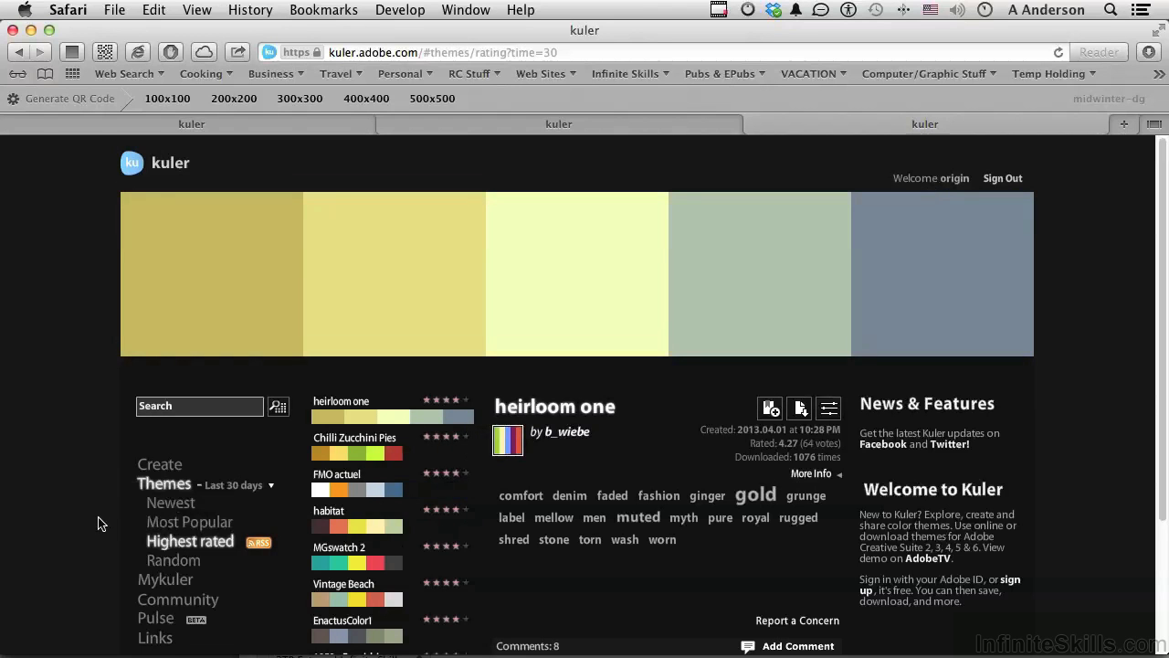
# Select the Chilli Zucchini Pies theme from the highest rated themes and open it for color editing.
pyautogui.scroll(-2, 101, 524)
pyautogui.scroll(-1, 101, 523)
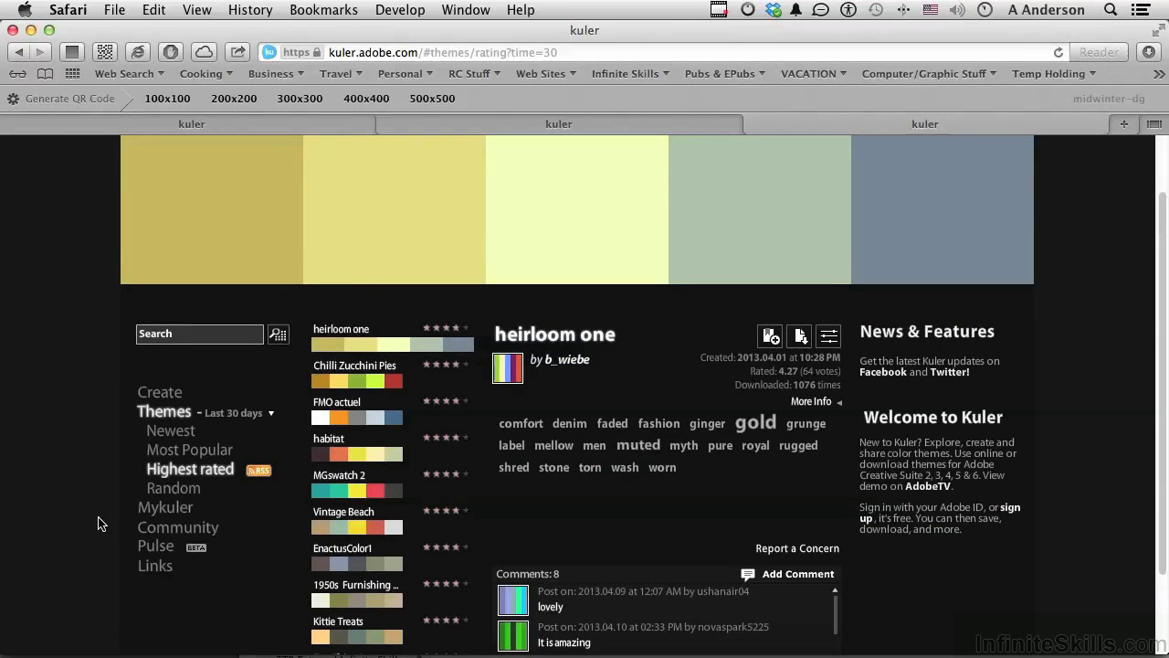
pyautogui.click(337, 390)
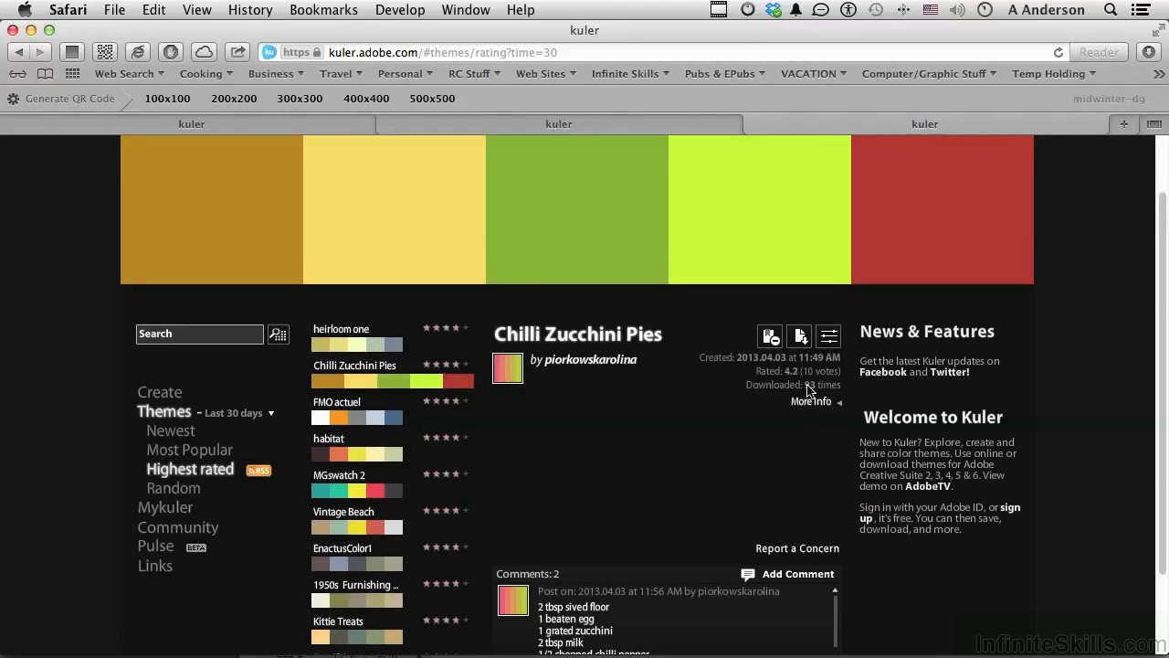
pyautogui.click(827, 338)
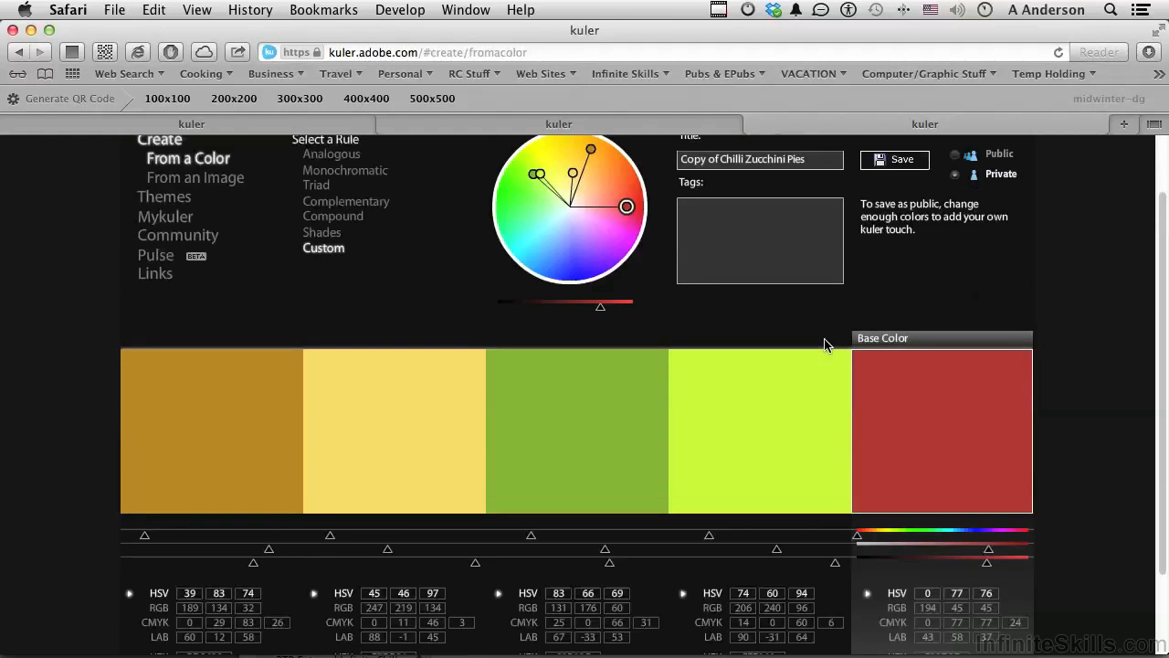
# Recolor the theme with magenta HSV 319, 70, 76 as the base, hue 153 for the third swatch and hue 125 for the second.
pyautogui.moveTo(627, 206); pyautogui.dragTo(601, 227)
pyautogui.click(587, 402)
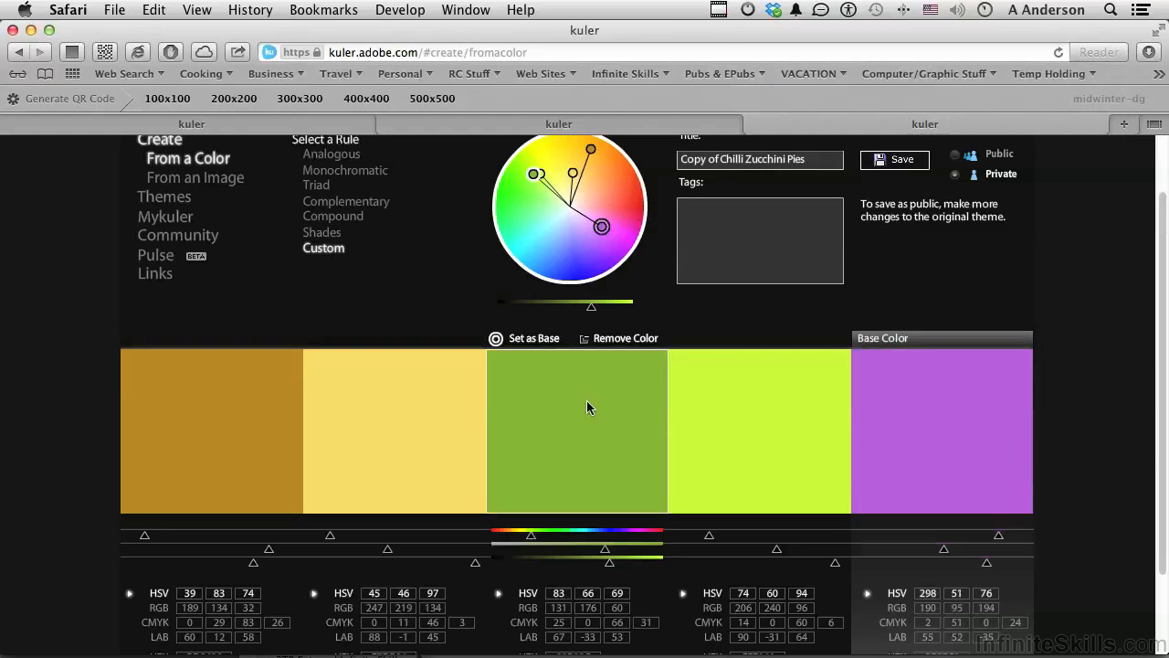
pyautogui.click(564, 535)
pyautogui.click(408, 475)
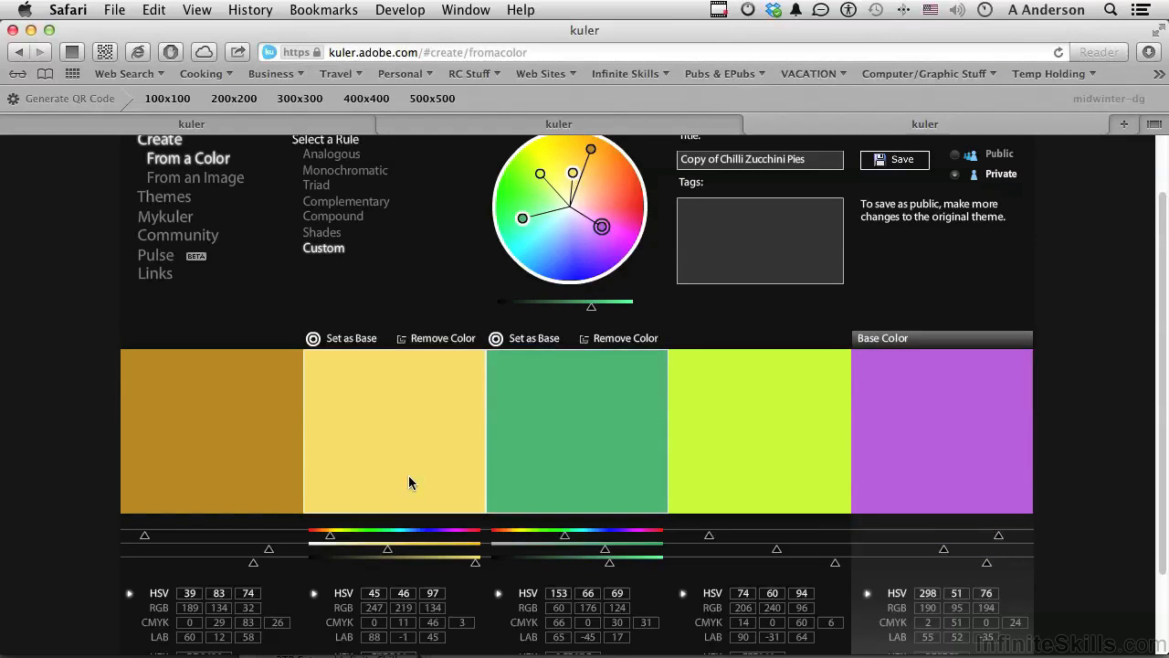
pyautogui.moveTo(329, 537); pyautogui.dragTo(369, 541)
pyautogui.click(602, 228)
pyautogui.moveTo(602, 228)
pyautogui.mouseDown()
pyautogui.moveTo(585, 255)
pyautogui.moveTo(605, 253)
pyautogui.moveTo(619, 228)
pyautogui.mouseUp()
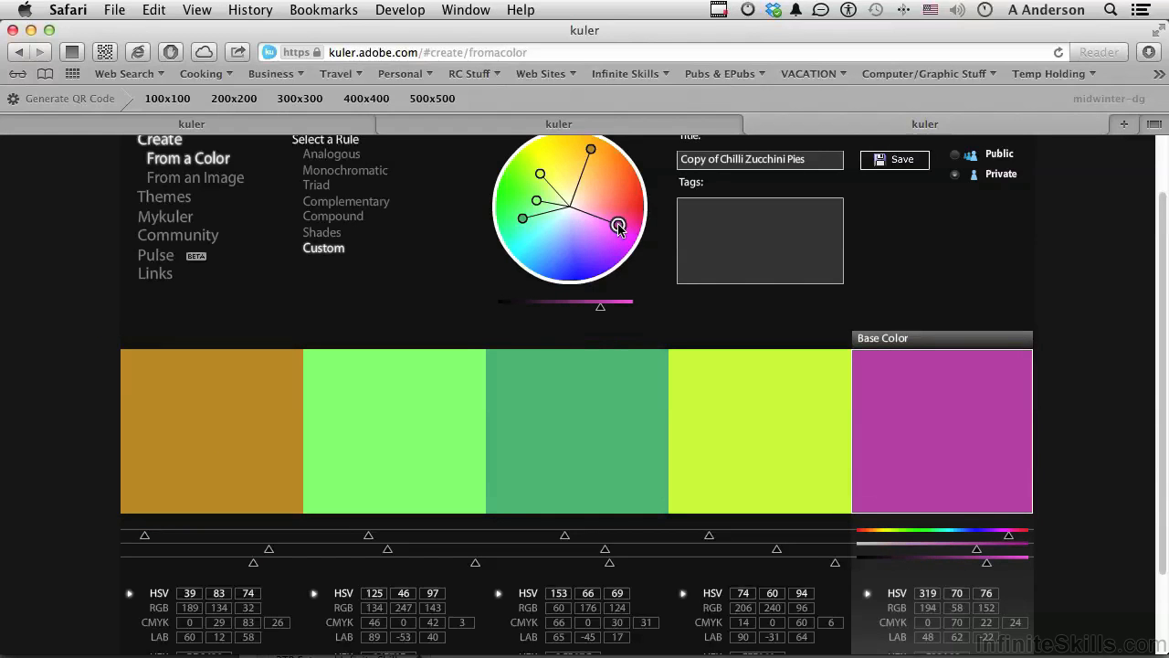
# Replace "Copy of" in the Chilli Zucchini Pies theme's title with the author's first name and save the theme.
pyautogui.scroll(2, 619, 226)
pyautogui.click(714, 219)
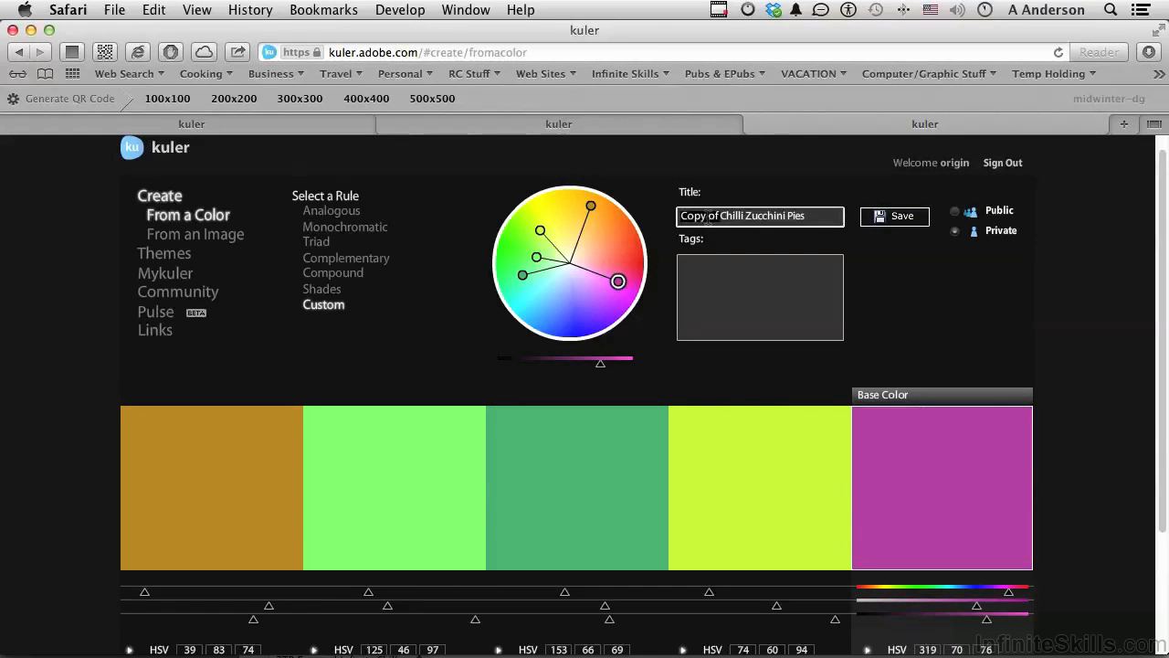
pyautogui.press('BackSpace')
pyautogui.press('BackSpace')
pyautogui.press('BackSpace')
pyautogui.press('BackSpace')
pyautogui.press('BackSpace')
pyautogui.press('BackSpace')
pyautogui.press('BackSpace')
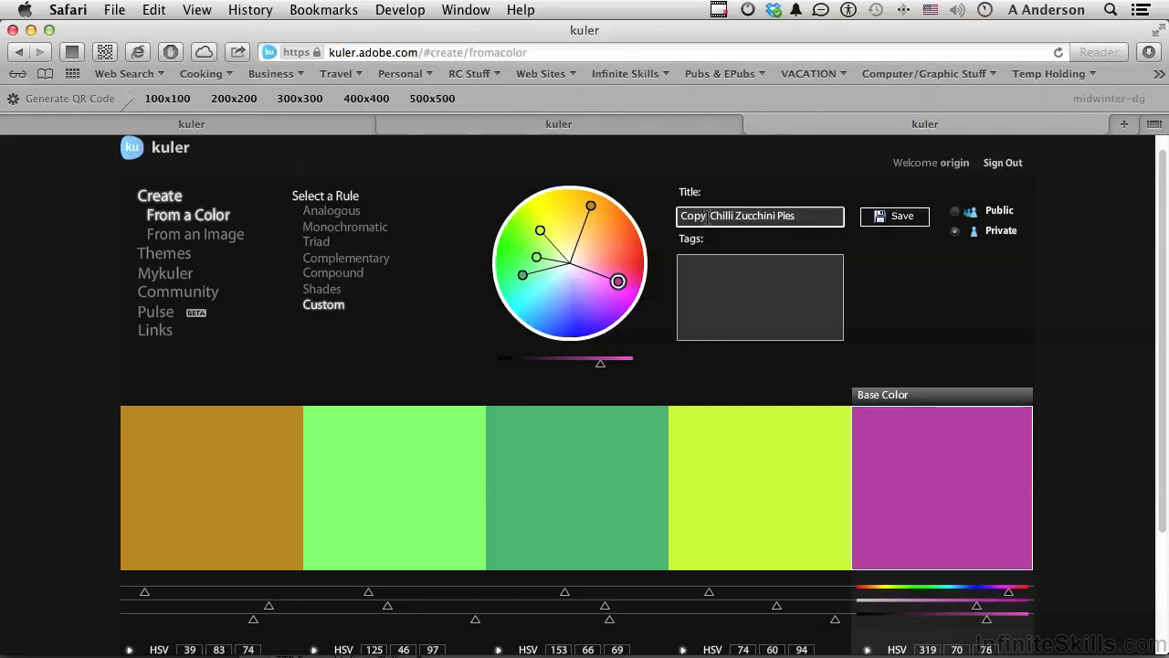
pyautogui.write('Andys')
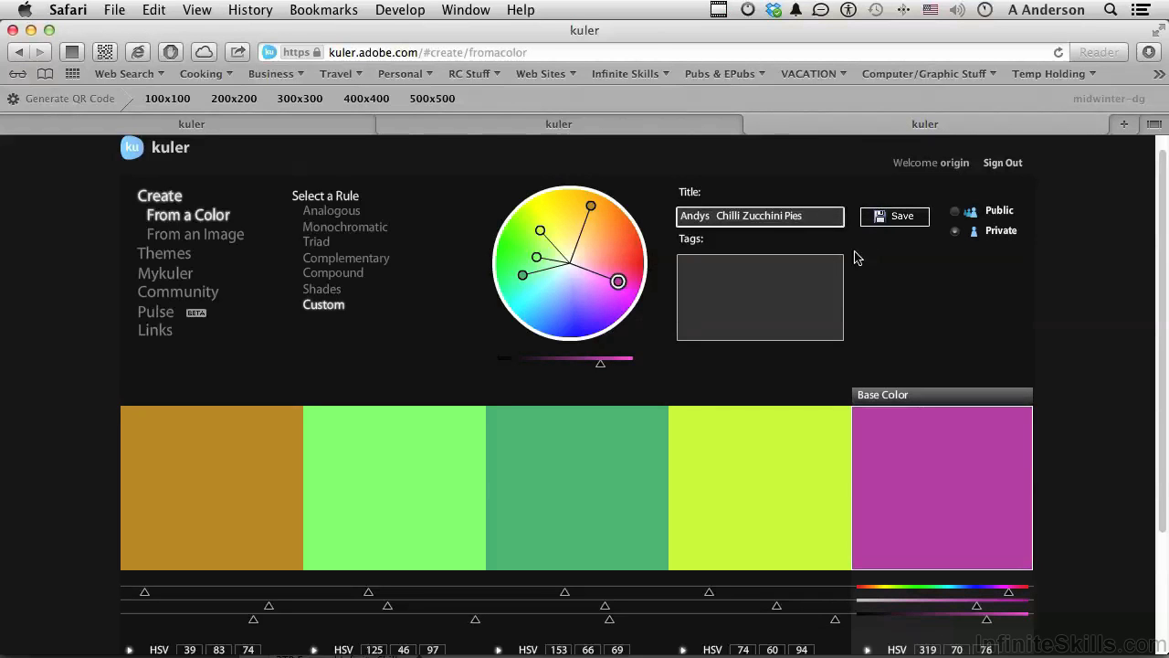
pyautogui.click(891, 216)
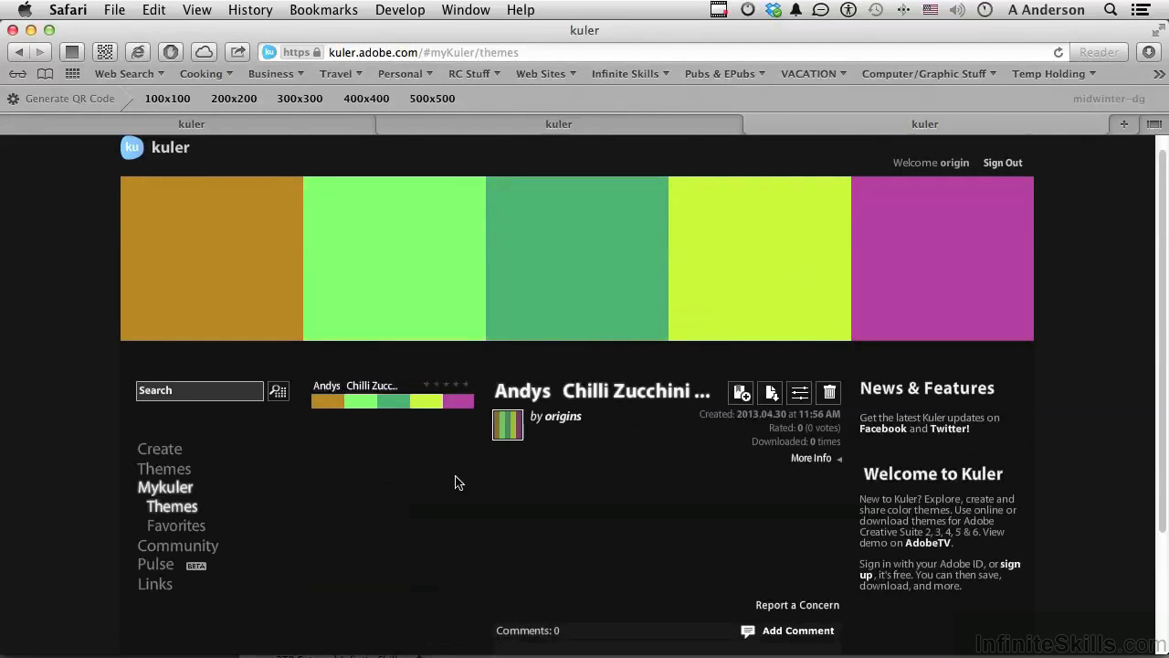
# View the favorite themes in Mykuler, switch back to Illustrator and refresh the Kuler themes.
pyautogui.click(191, 528)
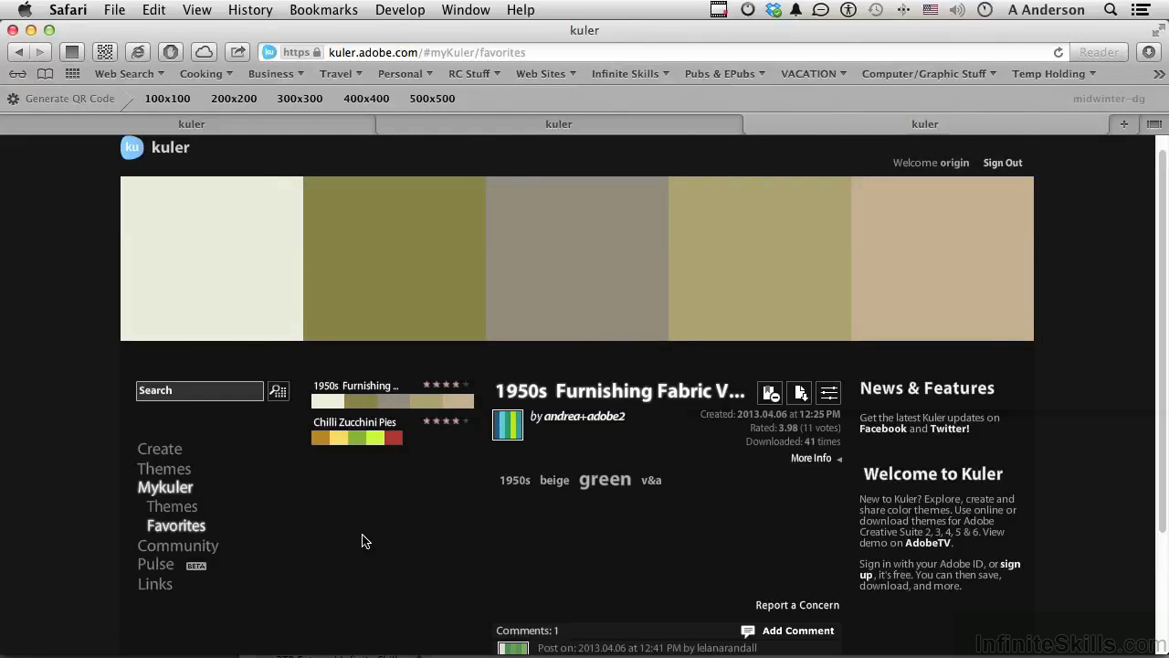
pyautogui.press('super+Tab')
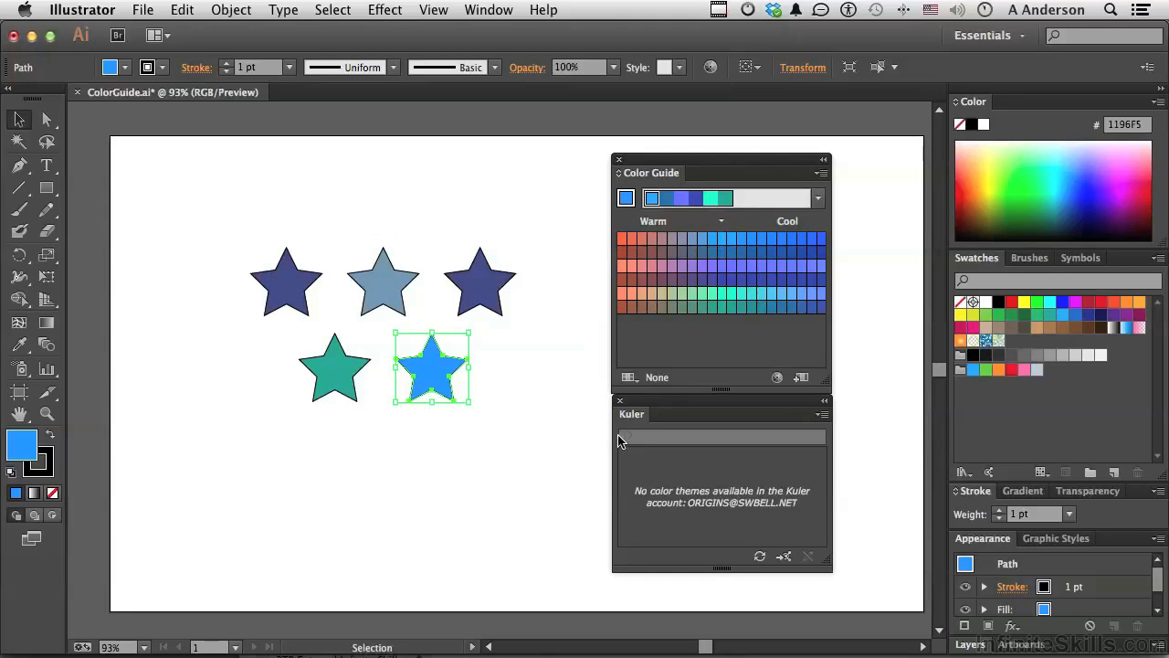
pyautogui.click(760, 557)
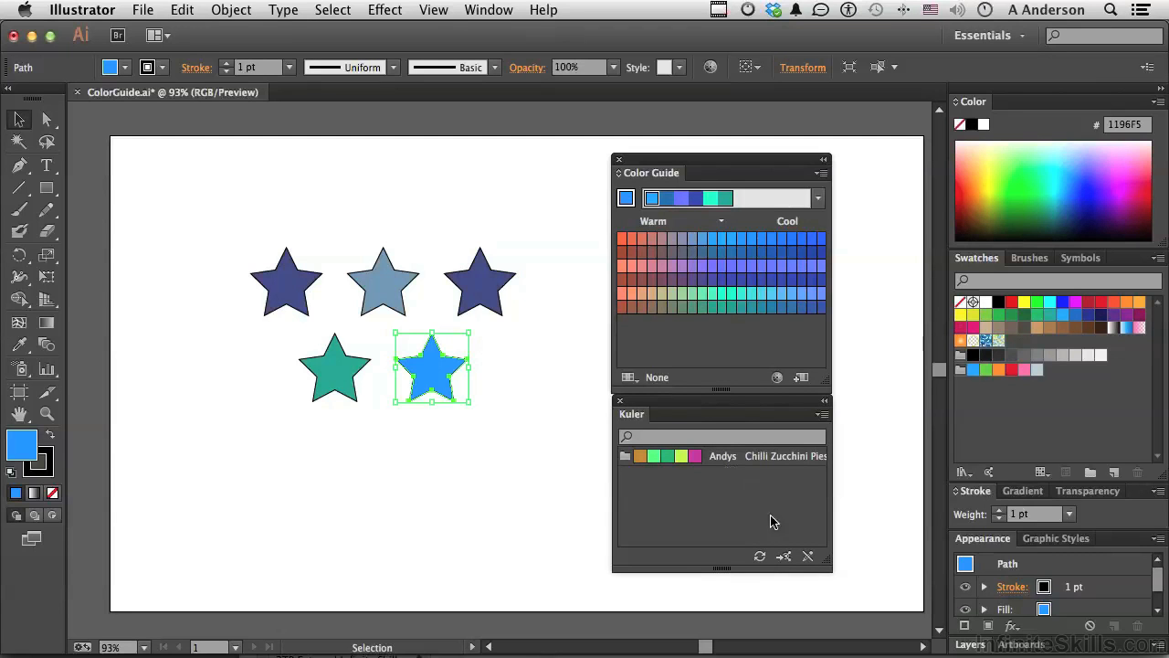
# Launch the Kuler website again in Safari and download the habitat theme from the highest rated themes.
pyautogui.click(783, 557)
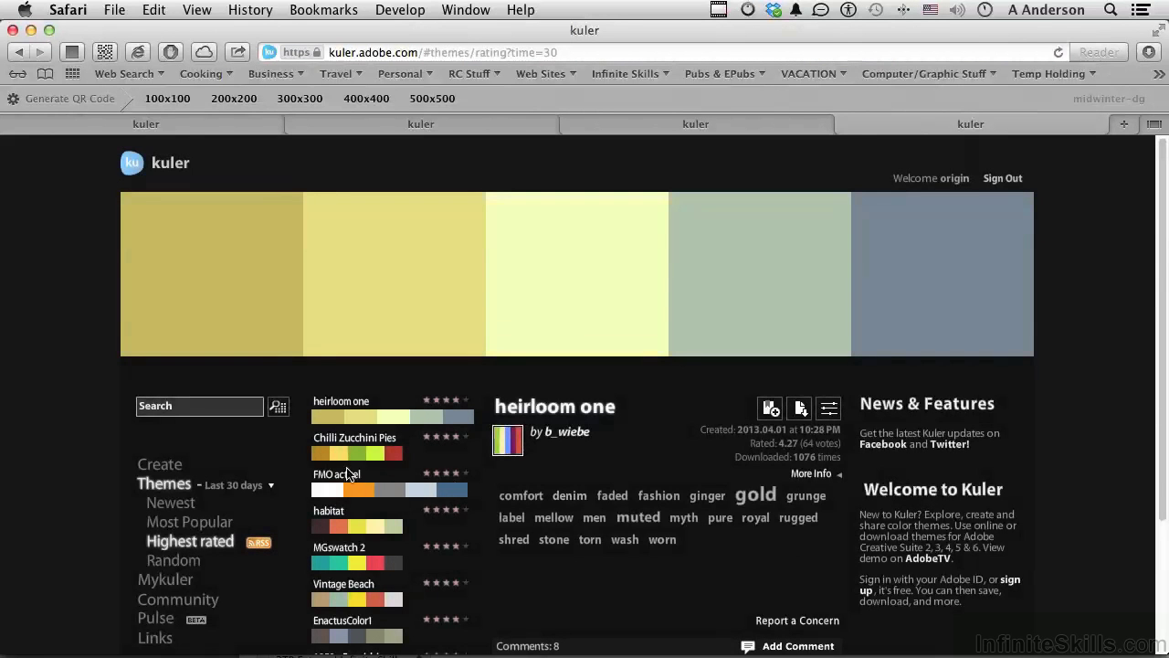
pyautogui.click(203, 544)
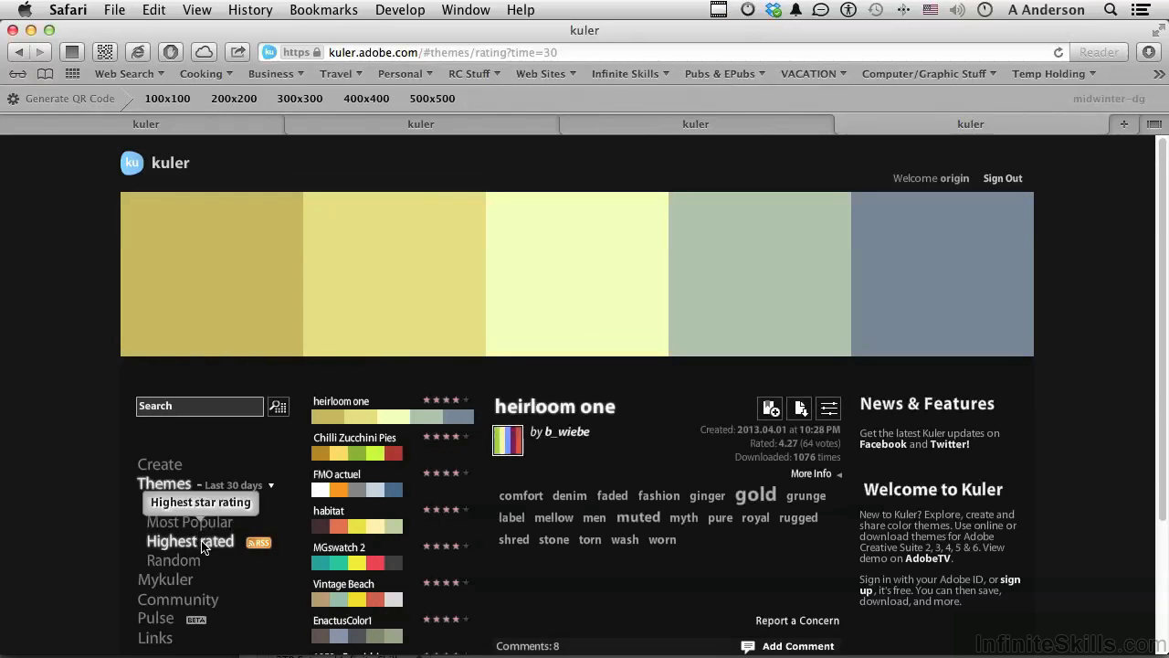
pyautogui.click(340, 529)
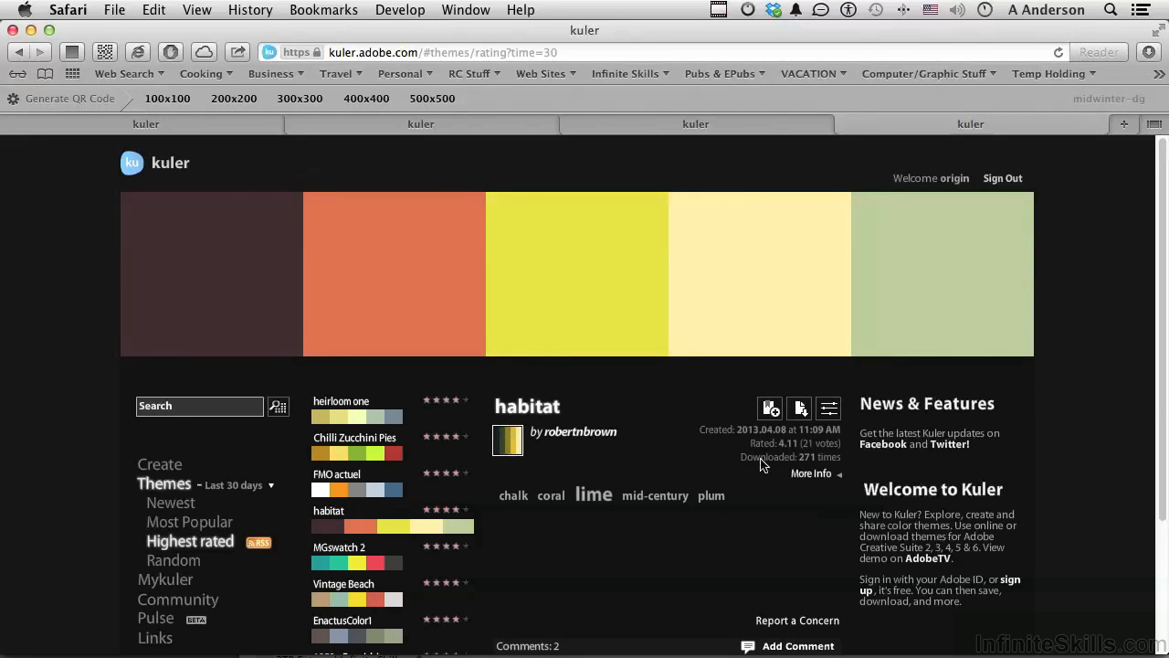
pyautogui.click(800, 410)
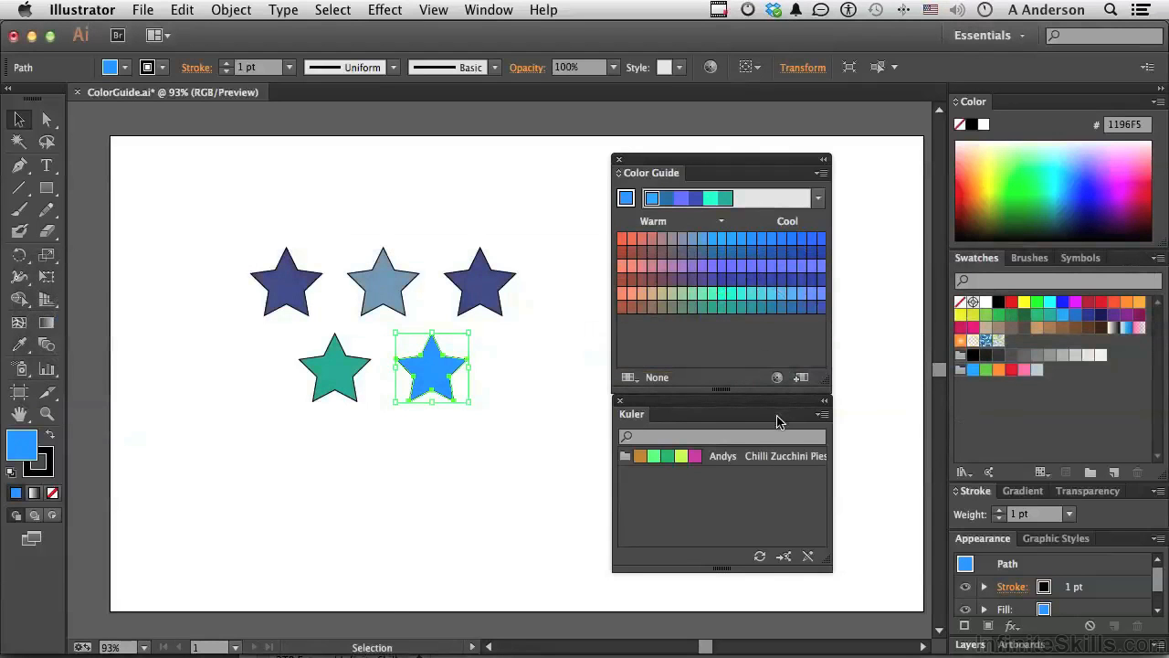
# Refresh the Kuler themes in Illustrator and look through the swatch libraries available to open.
pyautogui.click(759, 557)
pyautogui.click(1157, 258)
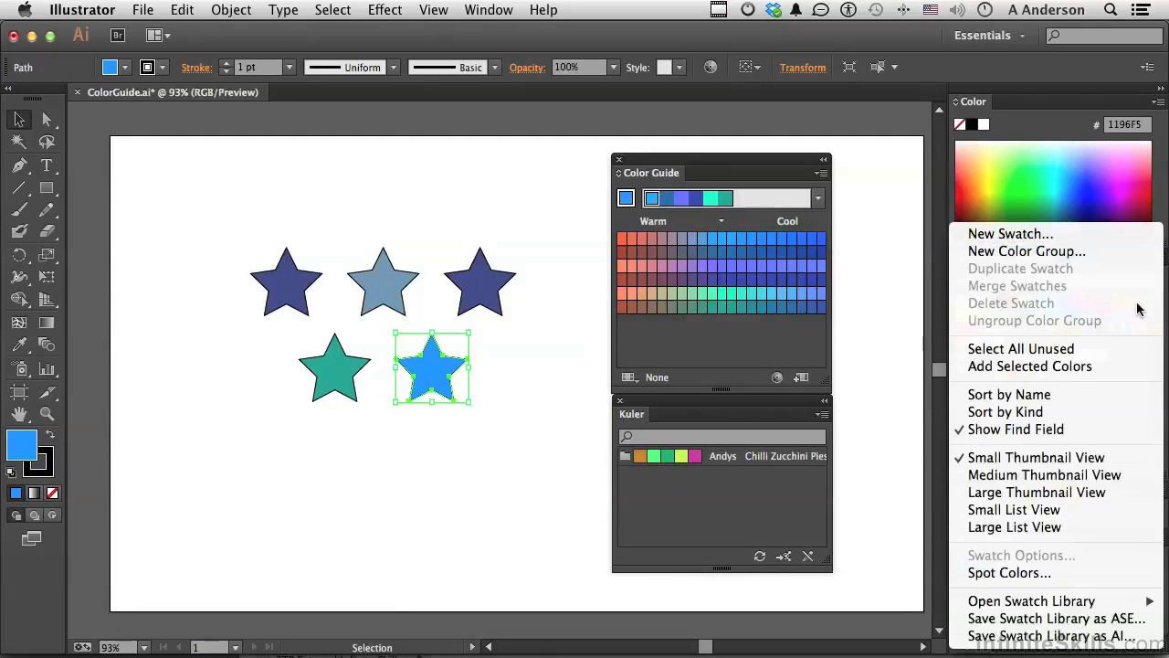
pyautogui.moveTo(1064, 600)
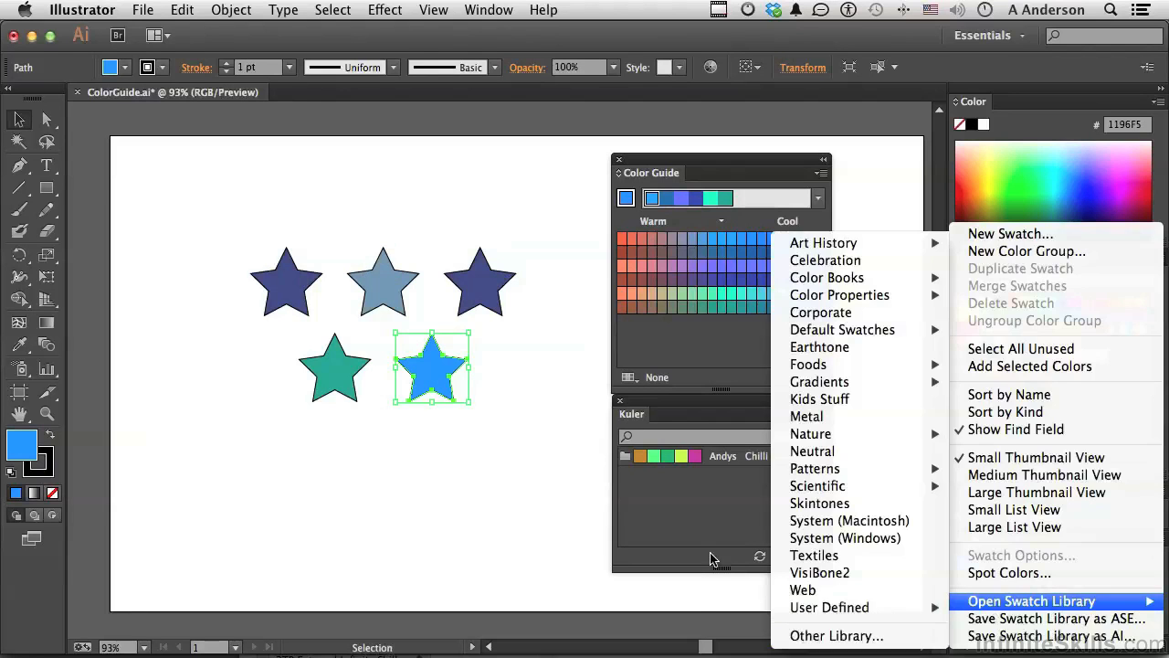
pyautogui.click(697, 598)
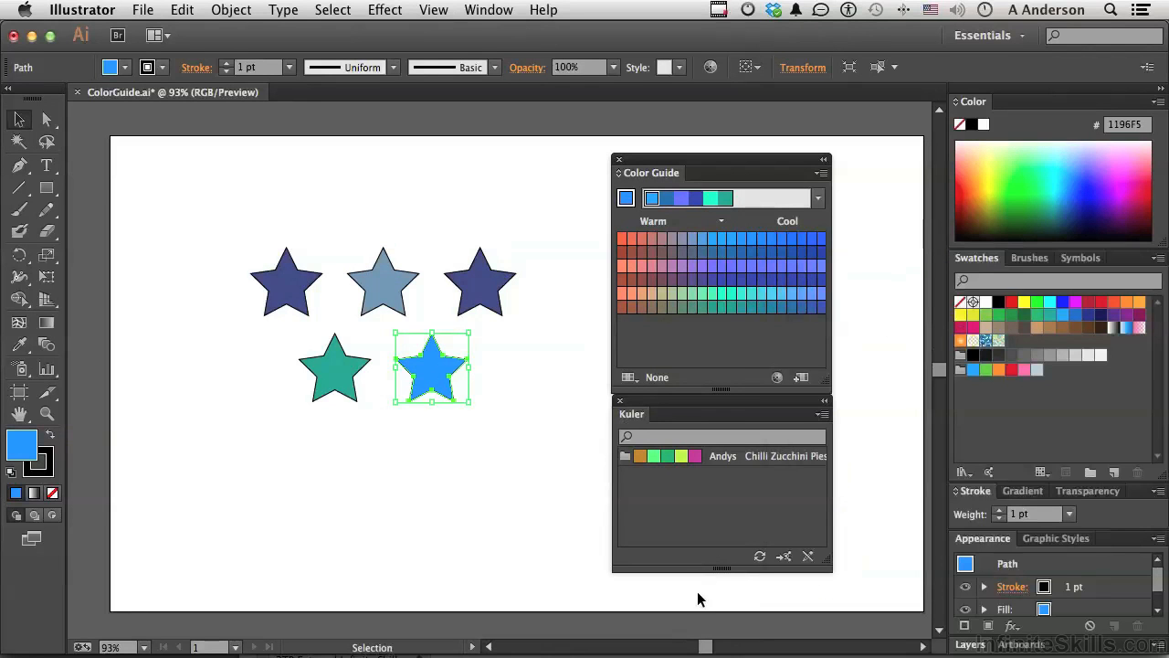